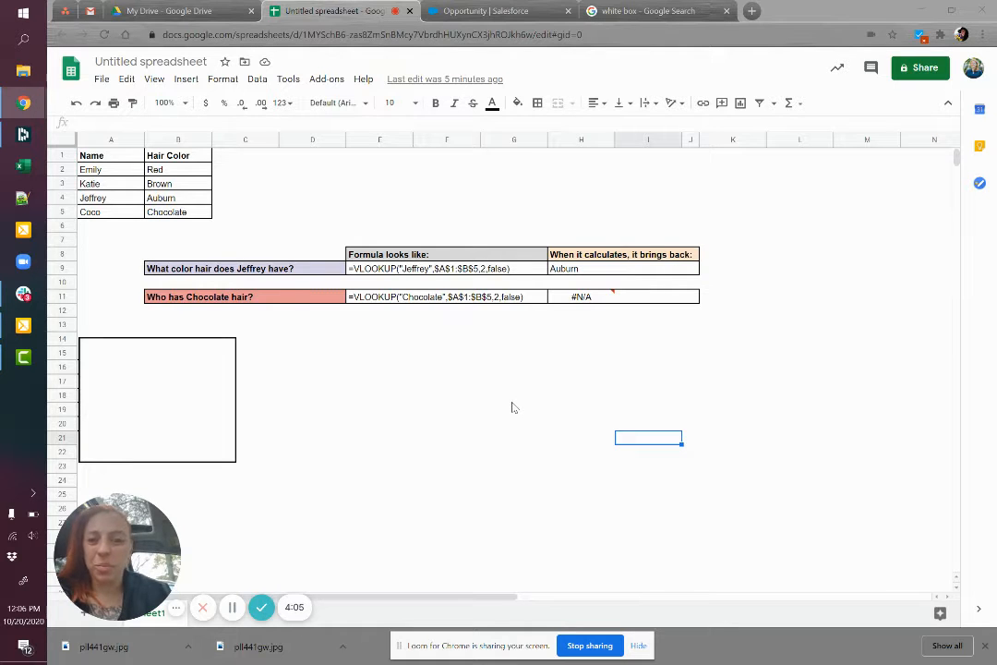
Step: Examine the Name and Hair Color table in A1:B5, tracing the row that answers the hair color question in row 9
left_click_drag(104, 159, 191, 218)
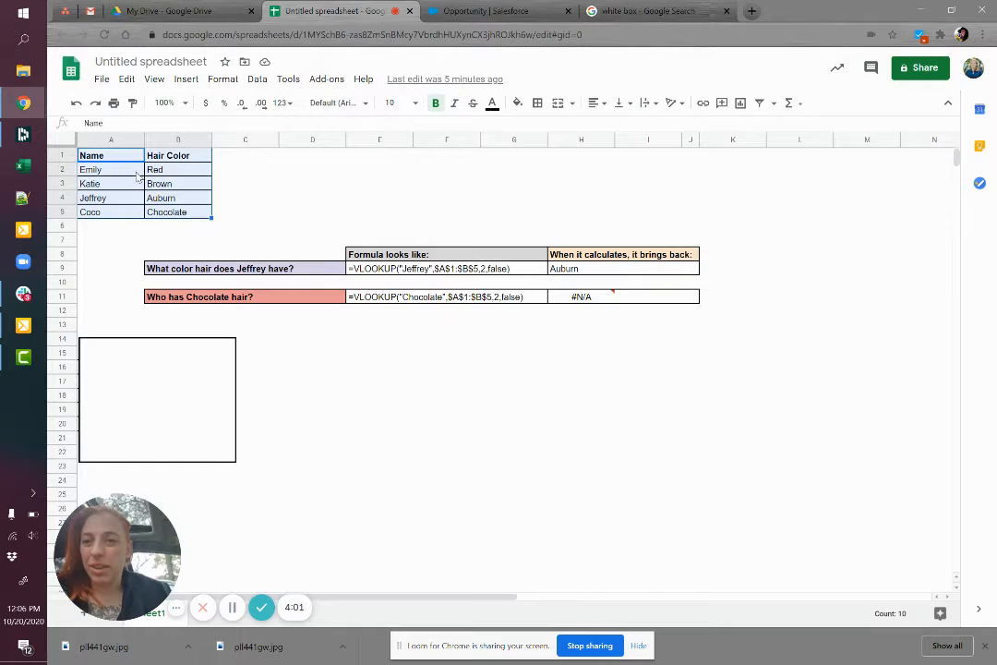
left_click_drag(122, 153, 126, 215)
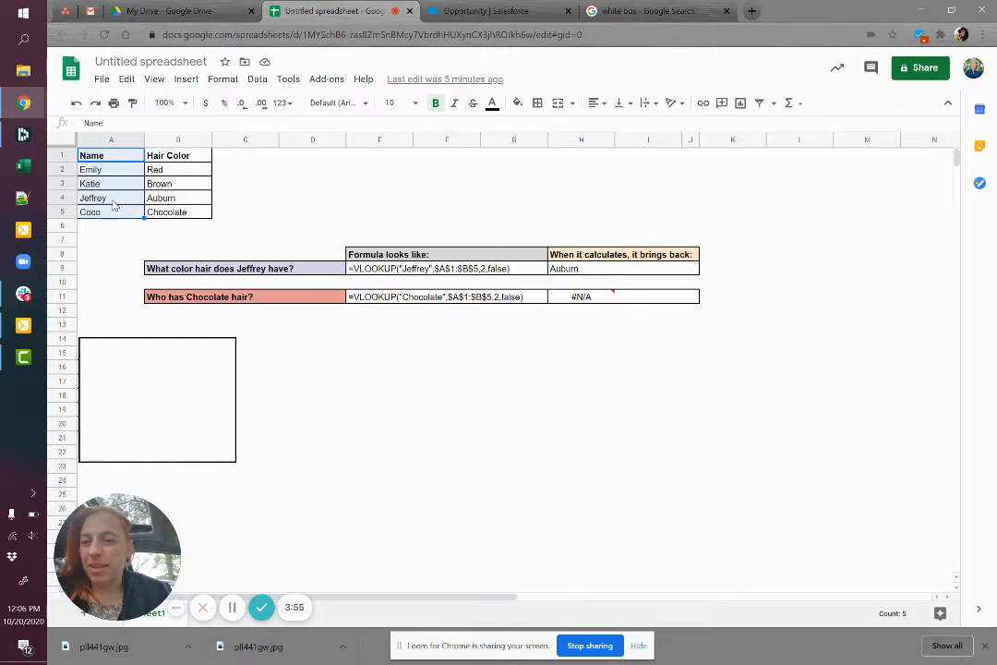
left_click(92, 212)
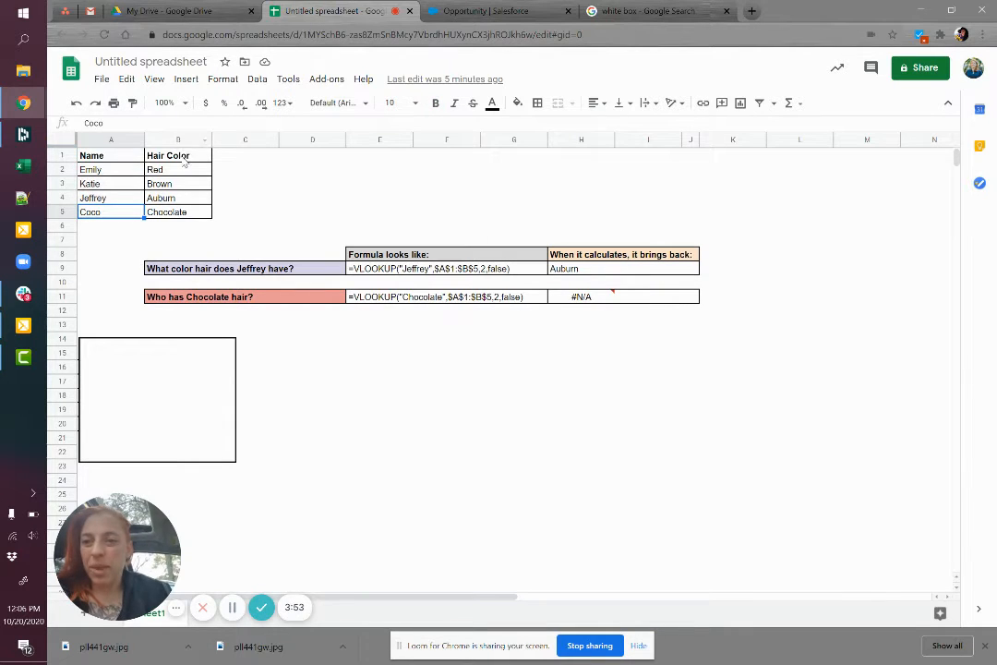
left_click_drag(178, 155, 186, 213)
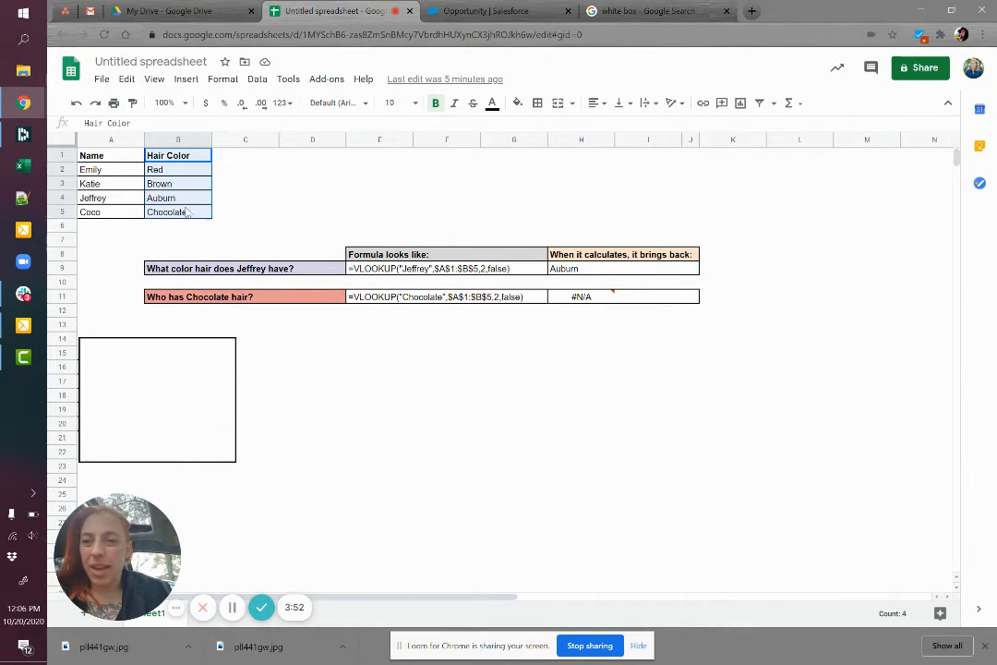
left_click(270, 186)
left_click(211, 271)
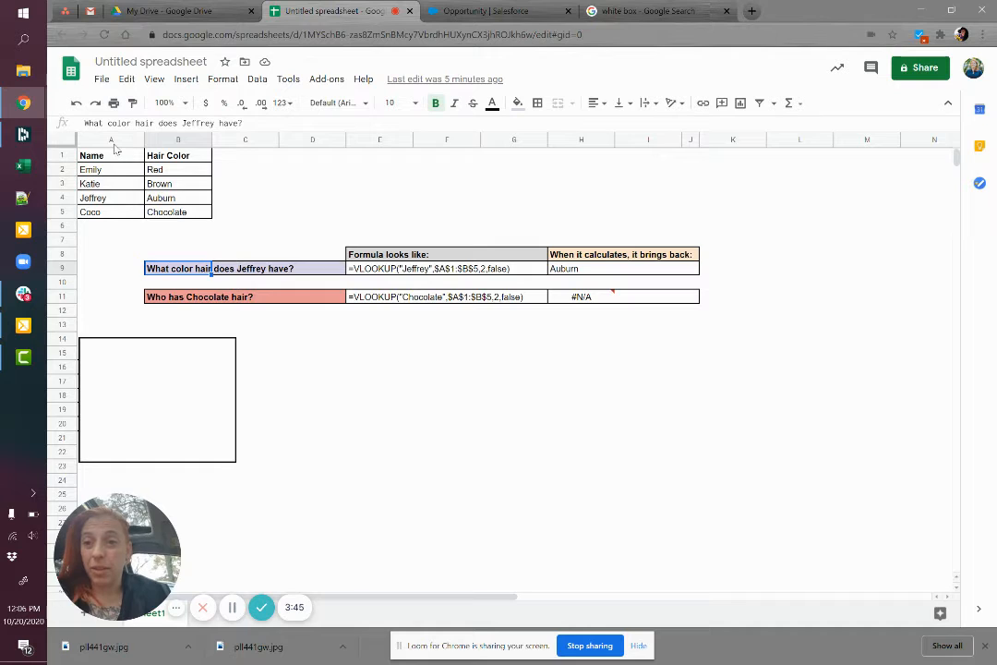
left_click_drag(109, 159, 164, 212)
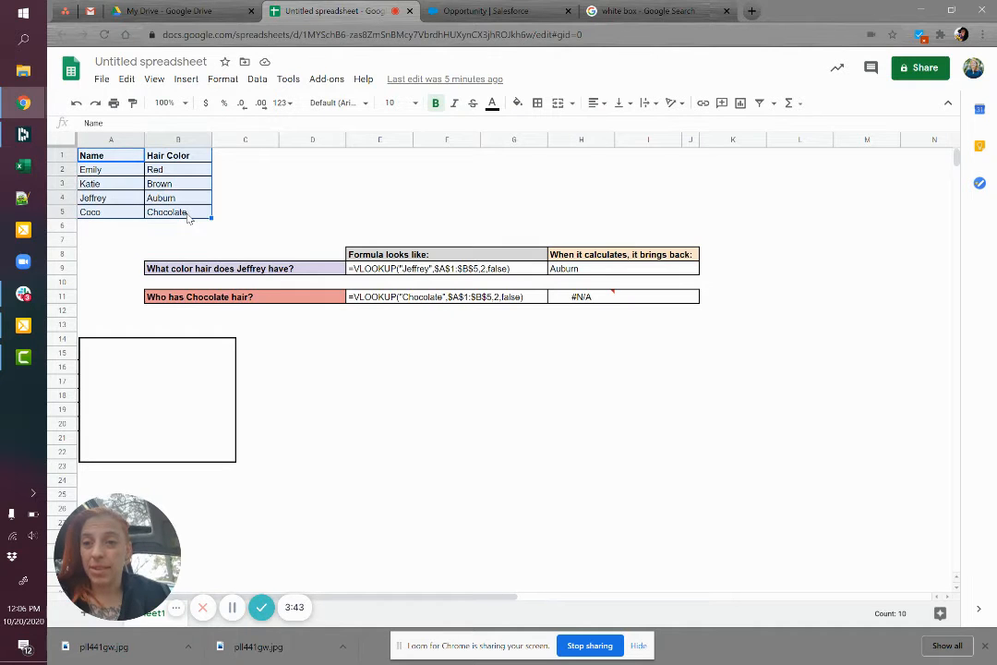
left_click_drag(117, 163, 118, 215)
left_click(139, 198)
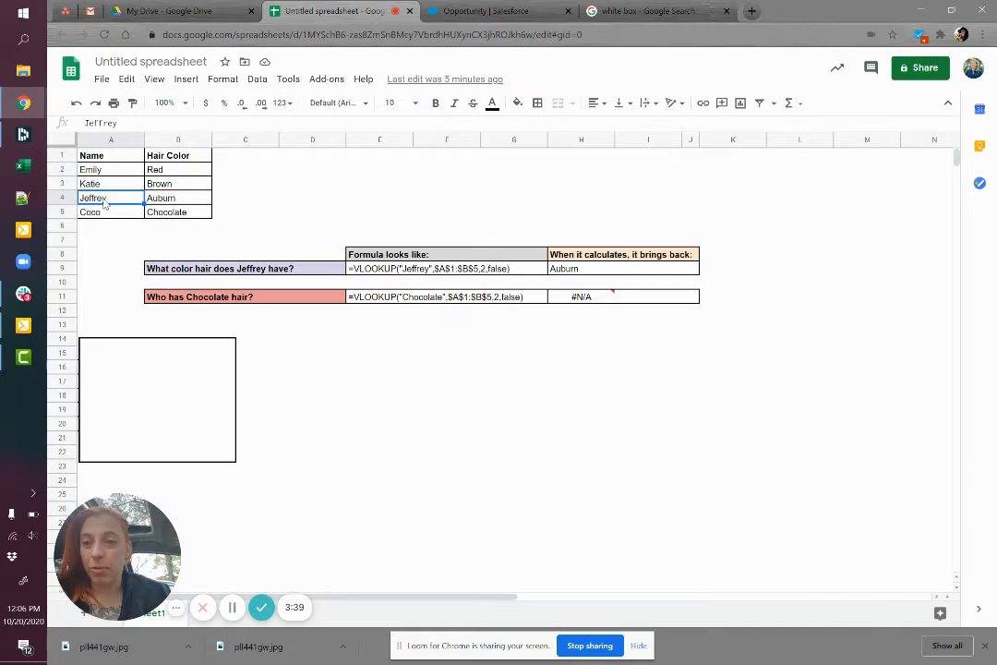
left_click(184, 201)
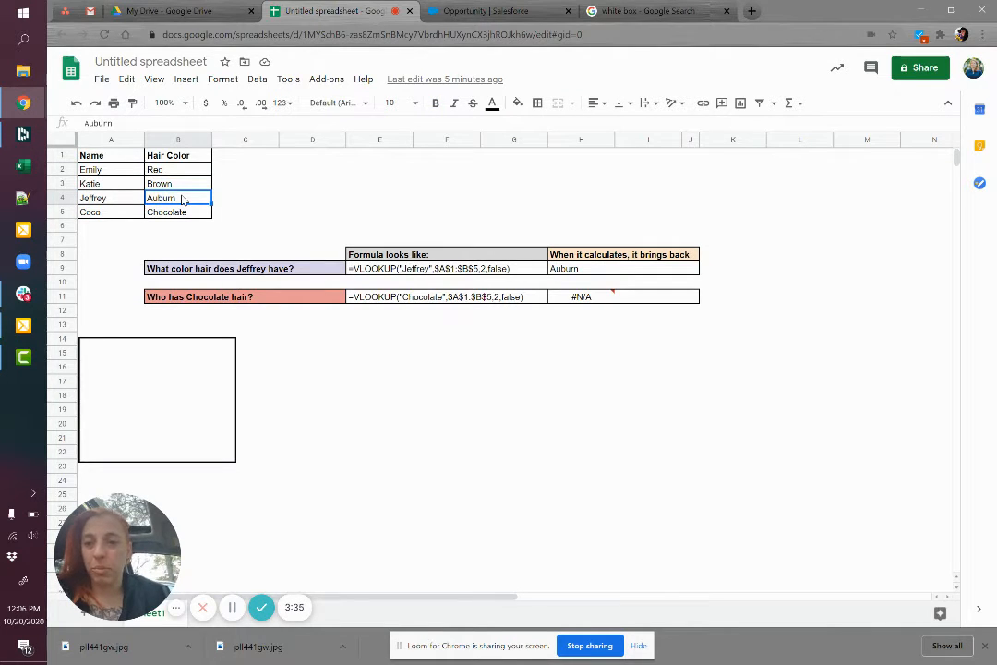
Step: Examine the VLOOKUP text in E9, matching its $A$1:$B$5 range to the table, and the calculating formula in H9
left_click(379, 270)
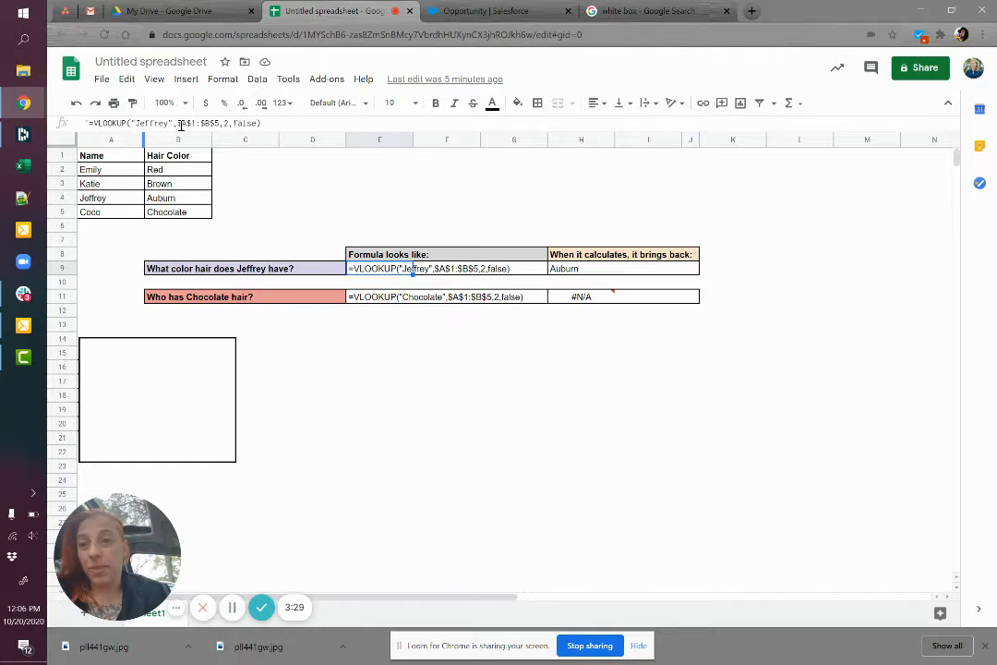
left_click_drag(181, 124, 220, 124)
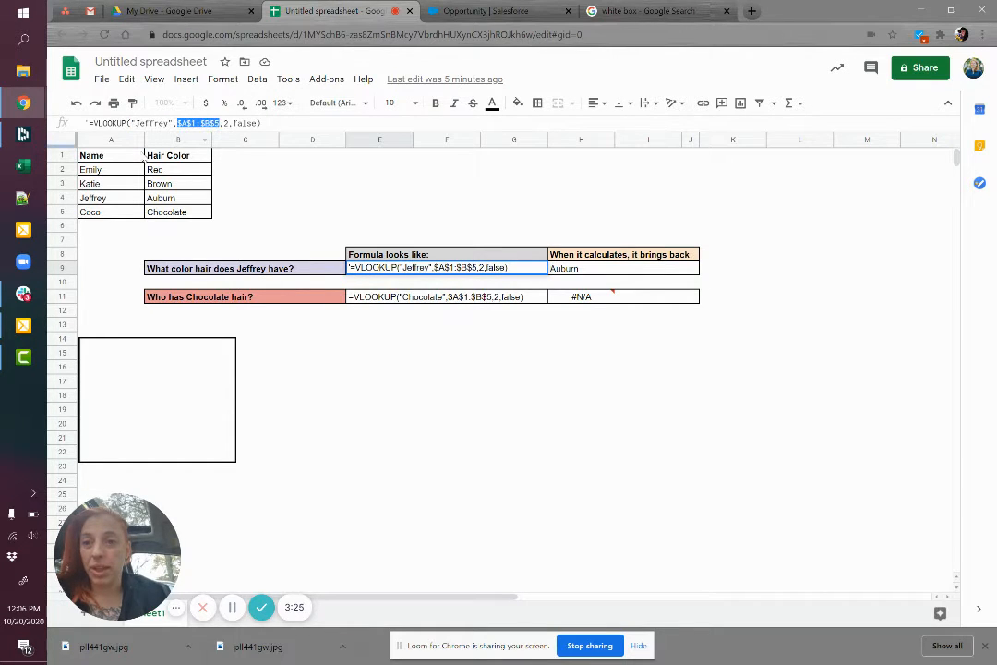
left_click_drag(93, 155, 177, 212)
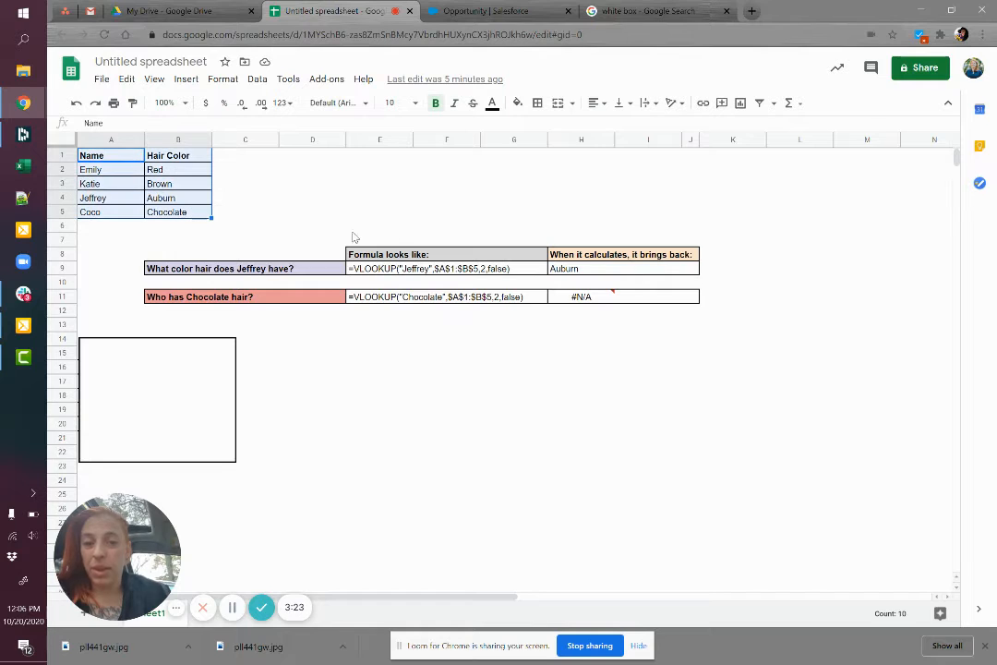
left_click(364, 269)
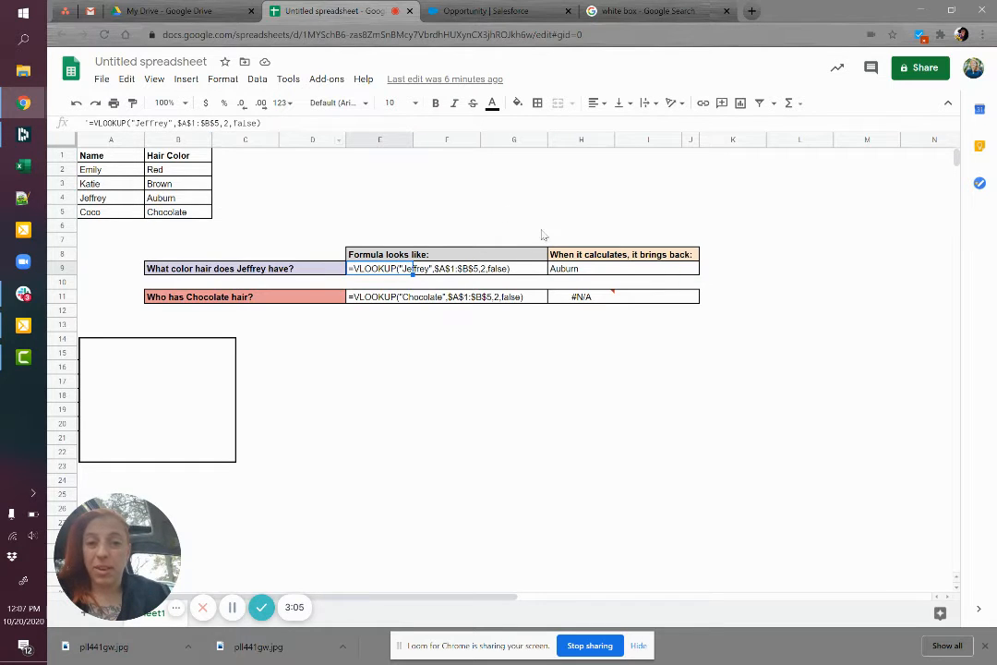
left_click(568, 269)
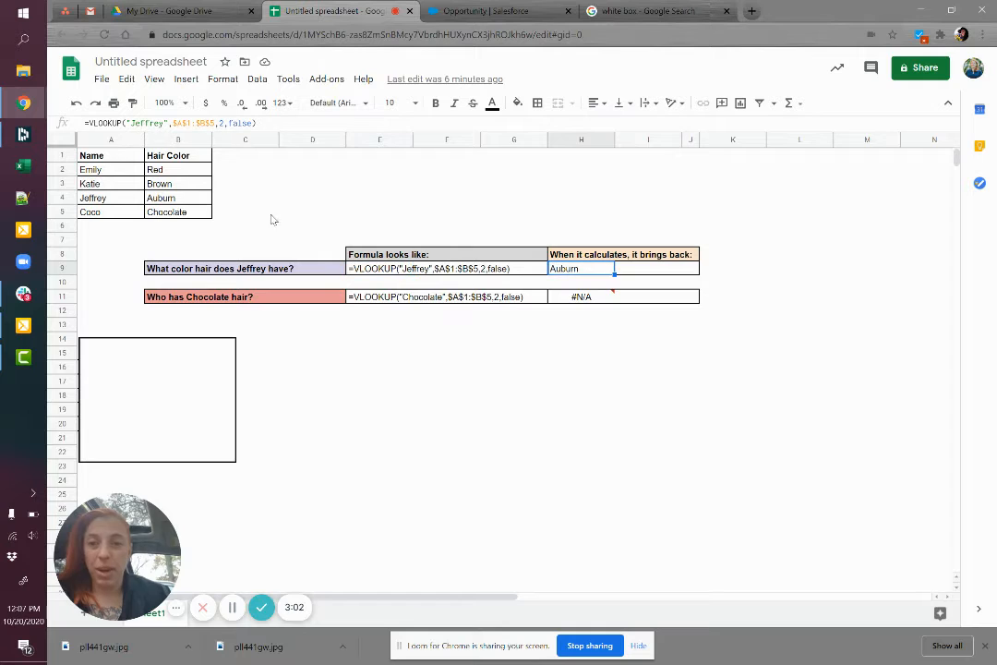
Step: Replace the search key in E9's VLOOKUP text with the first name from A3
left_click(411, 268)
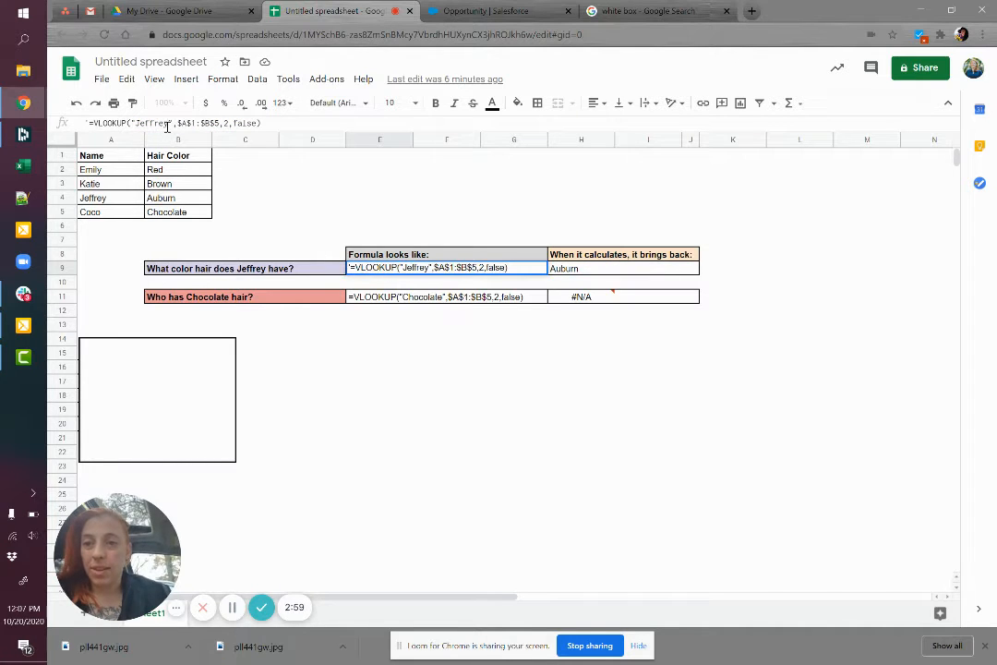
double_click(167, 123)
type("Katie")
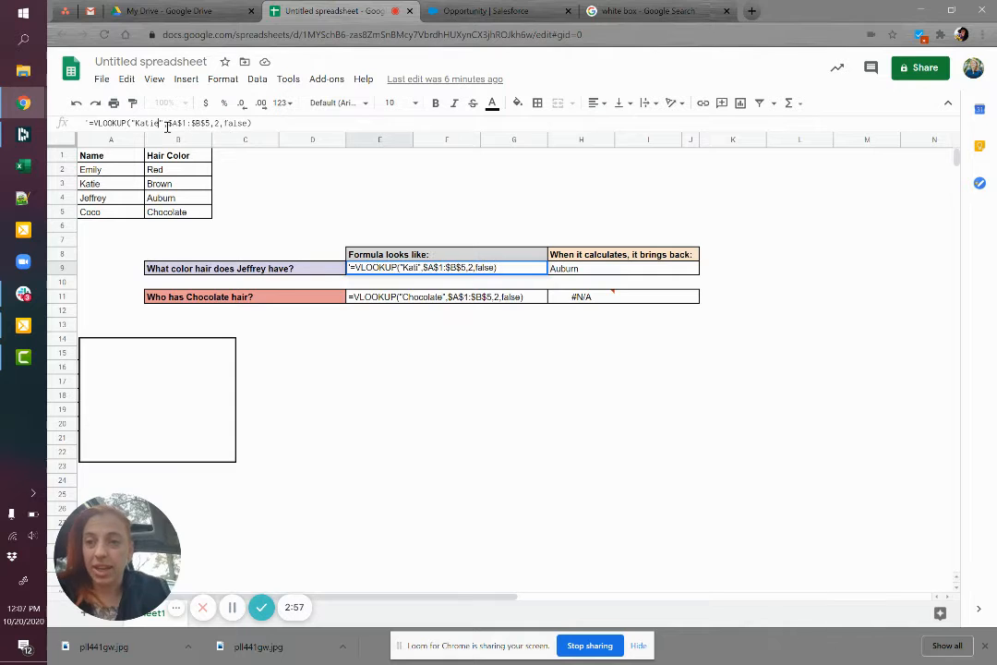
key("Return")
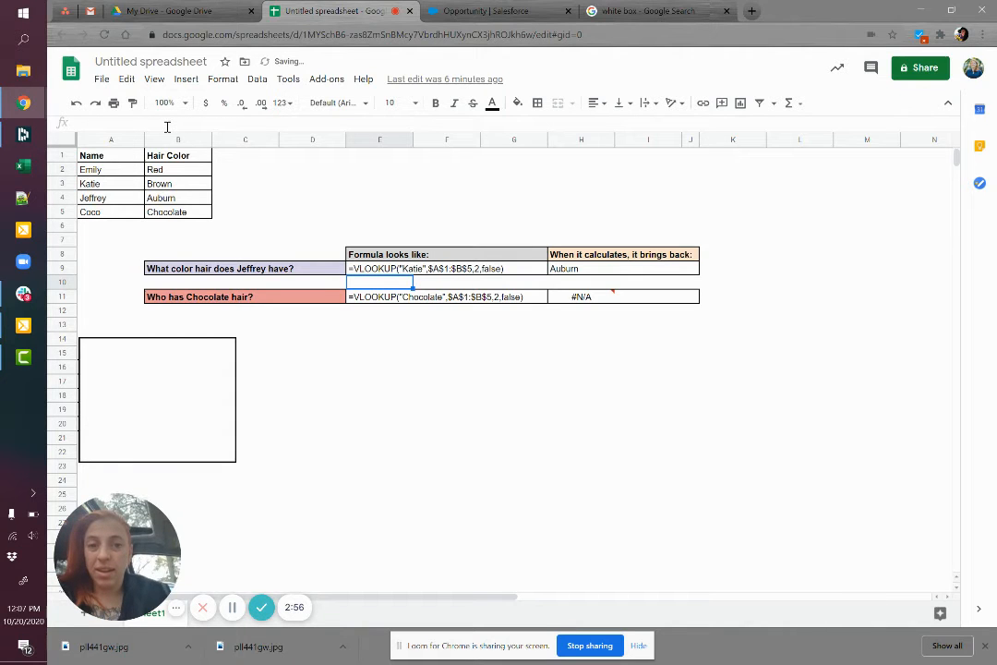
Step: Replace the search key in H9's VLOOKUP formula with the first name from A3 and check it against the hair color in B3
left_click(586, 268)
double_click(124, 123)
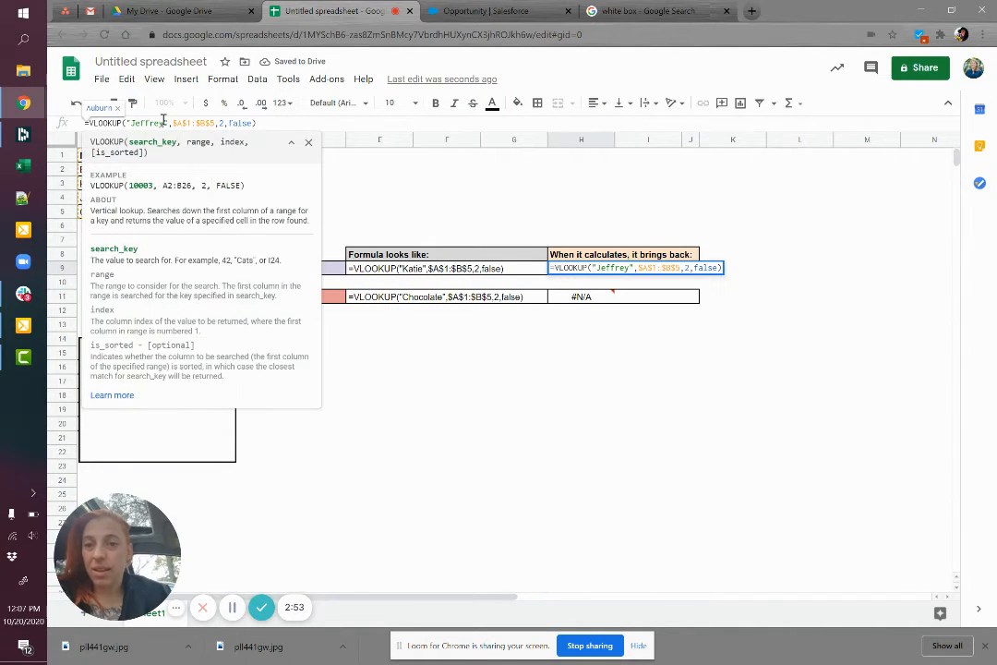
type("Katie")
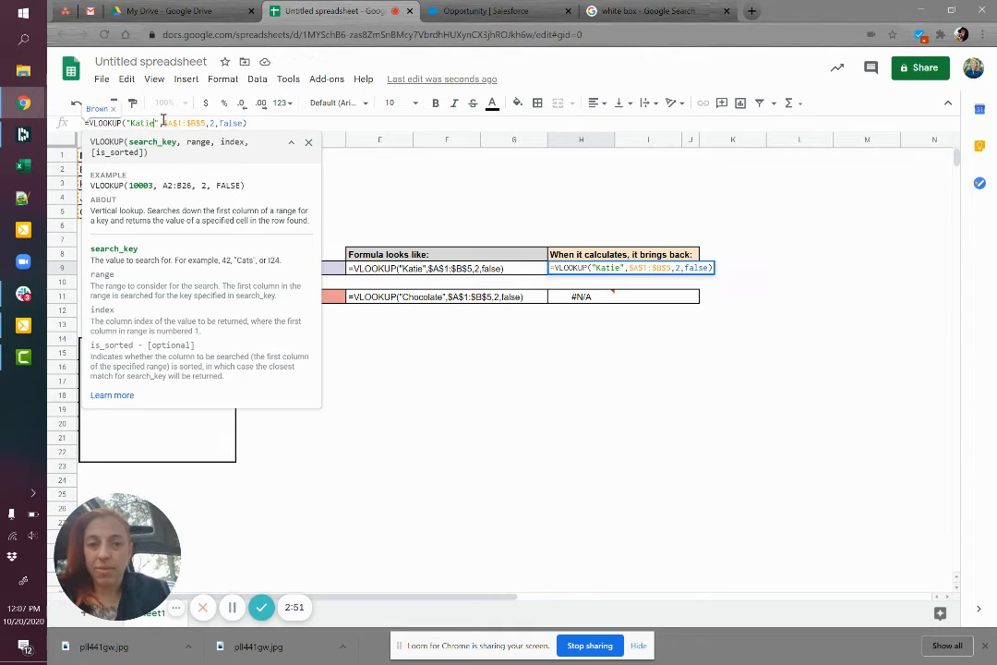
key("Return")
left_click(157, 184)
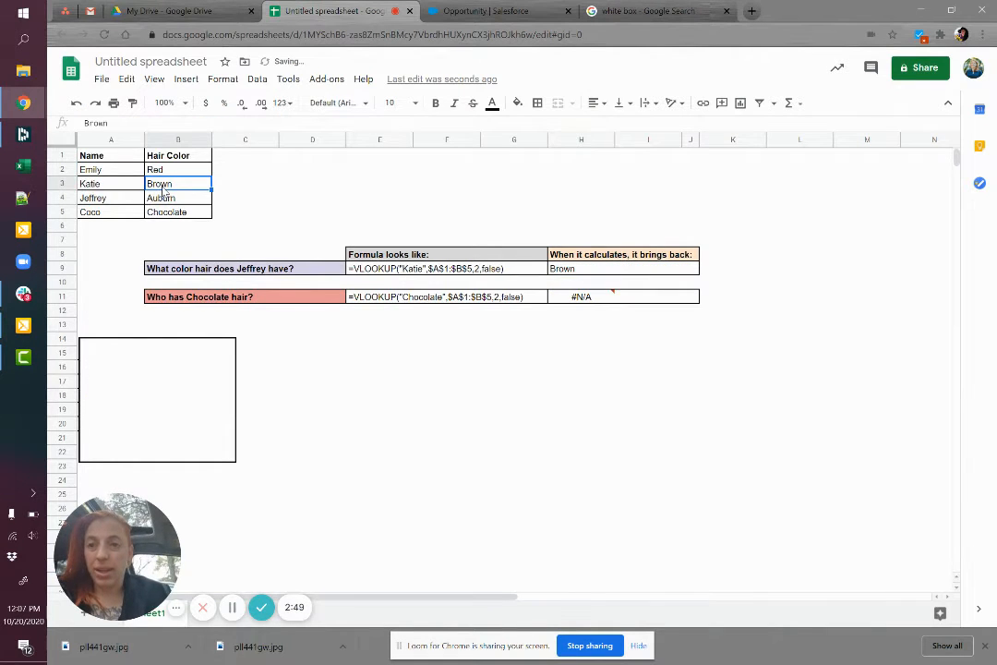
Step: Examine the "Who has Chocolate hair?" question, its VLOOKUP text in E11, the matching table entry and the result in row 11
left_click(198, 297)
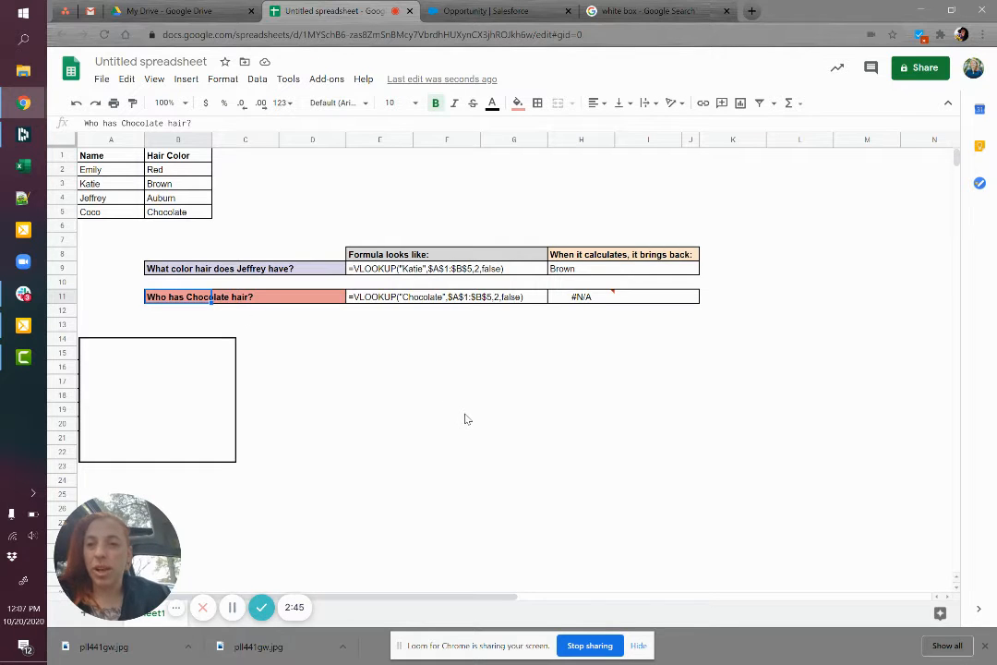
left_click(384, 301)
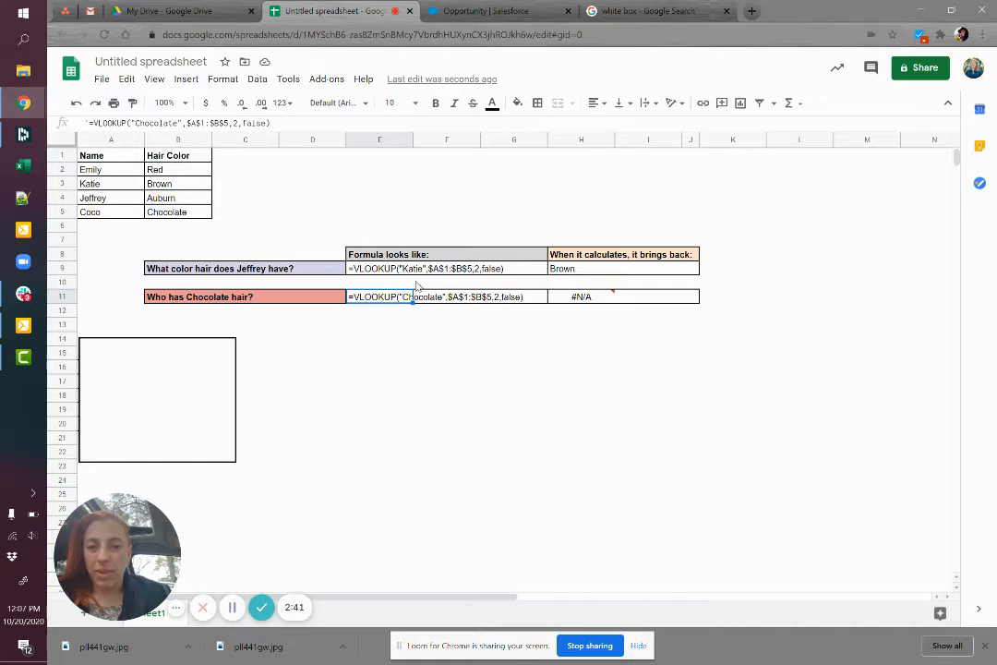
left_click(175, 215)
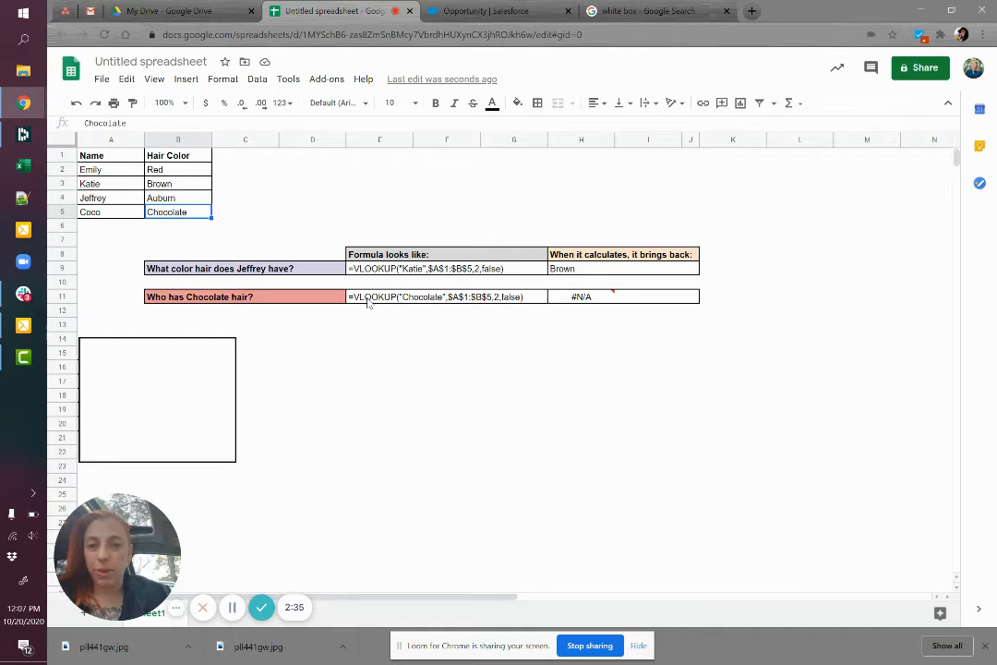
double_click(413, 296)
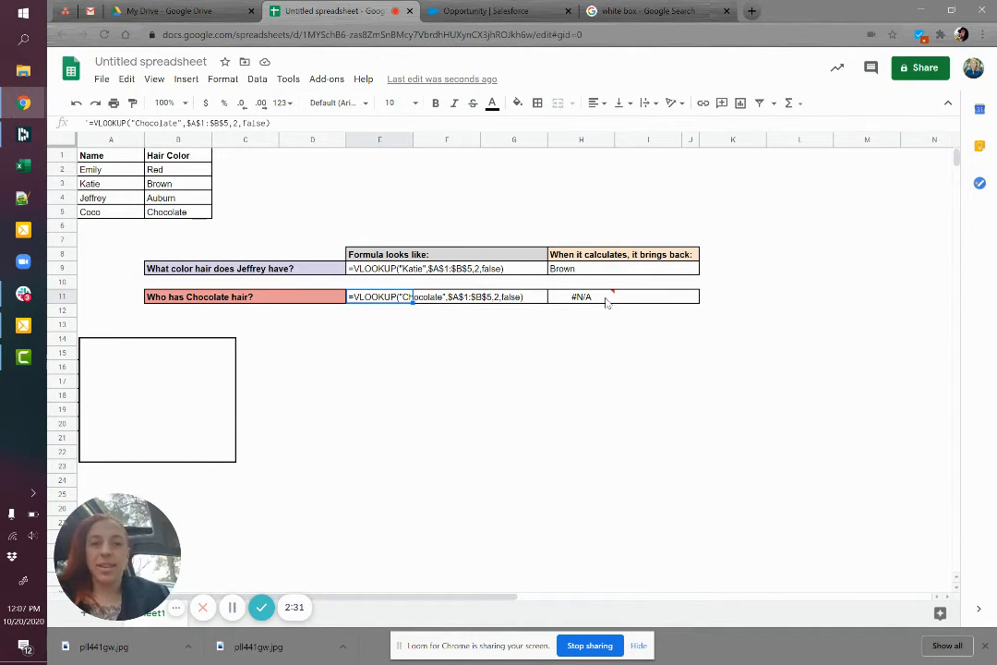
mouse_move(572, 299)
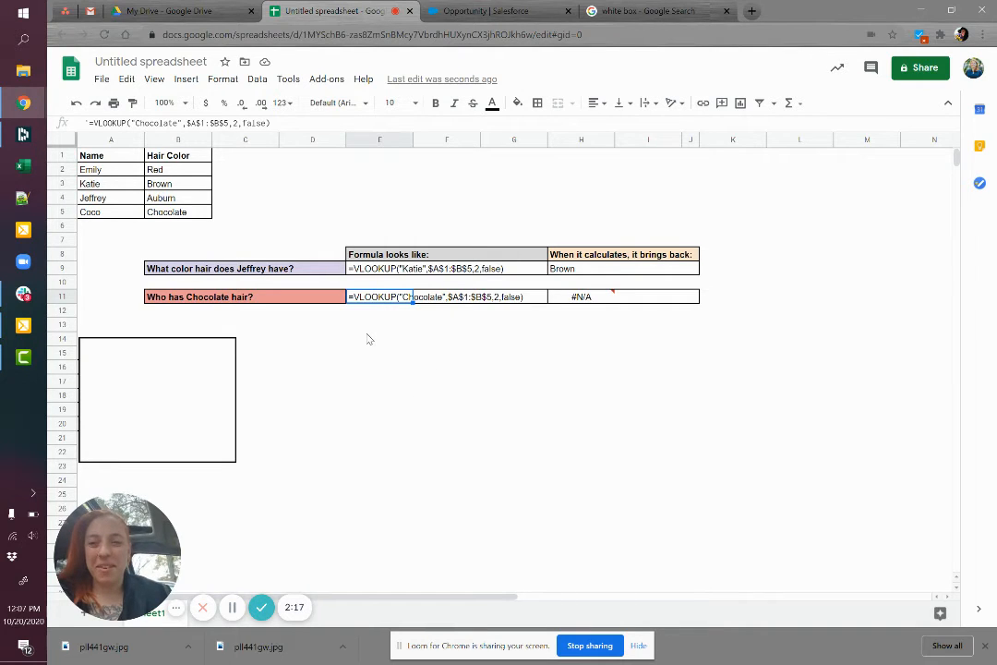
Step: Insert the array {B:B,A:A} before the range in E11's VLOOKUP text
left_click(187, 125)
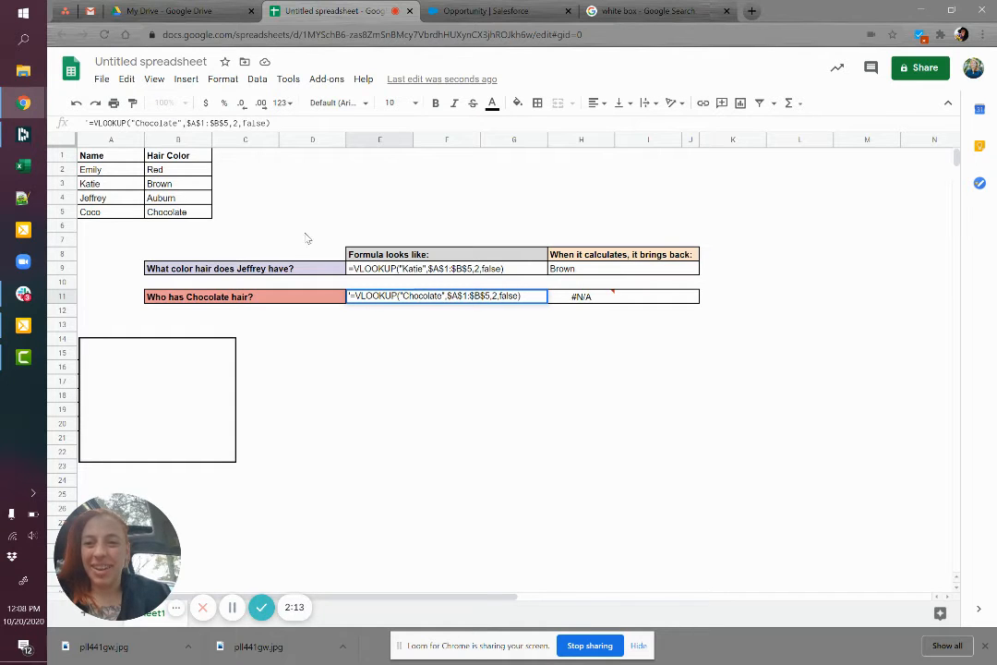
left_click_drag(187, 123, 231, 124)
key("Left")
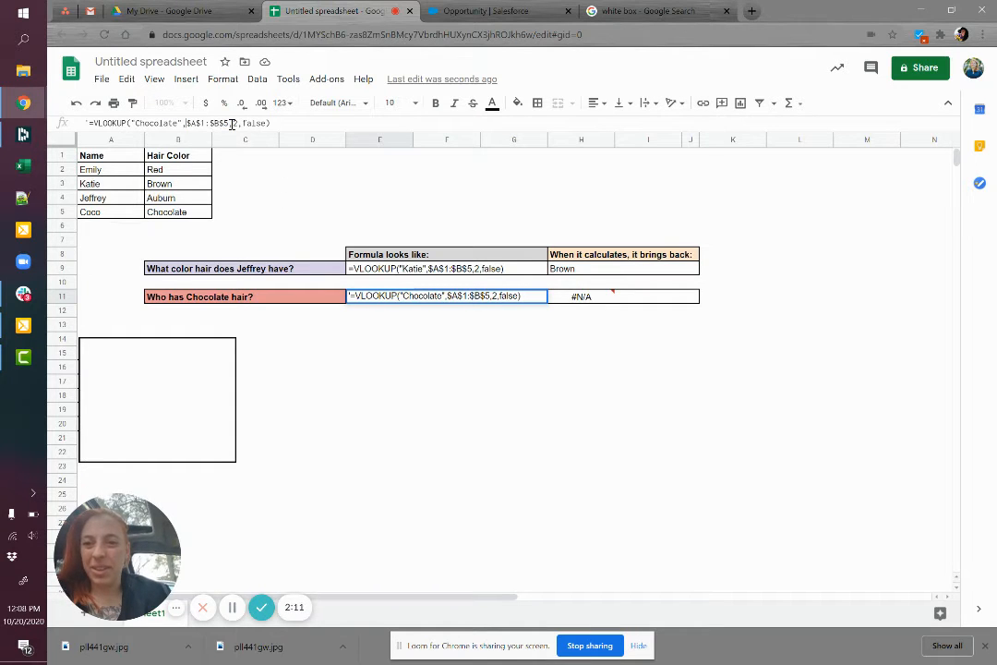
type("{")
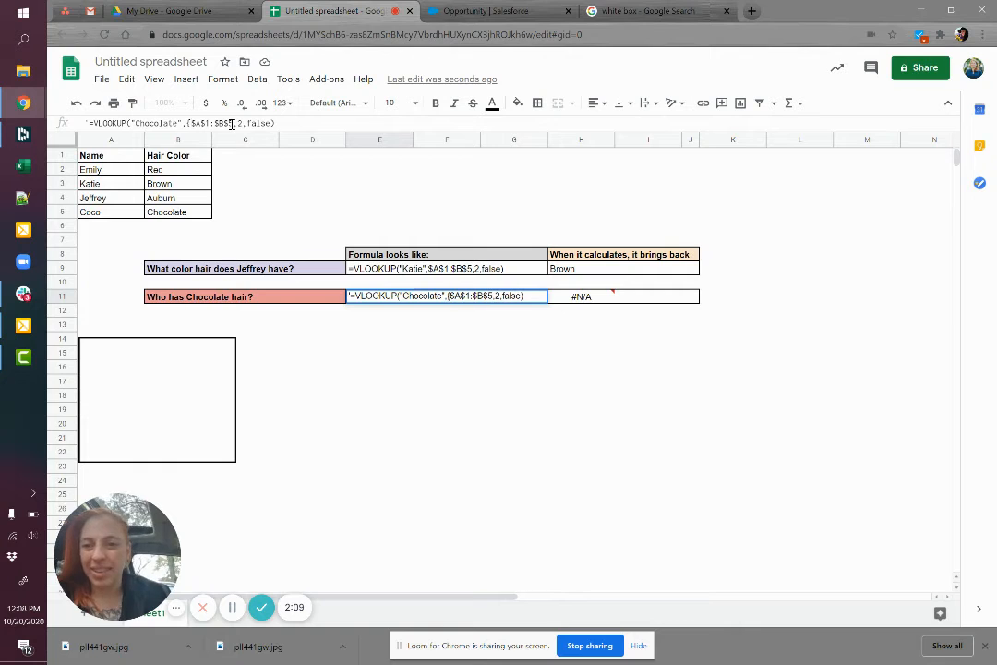
type("}")
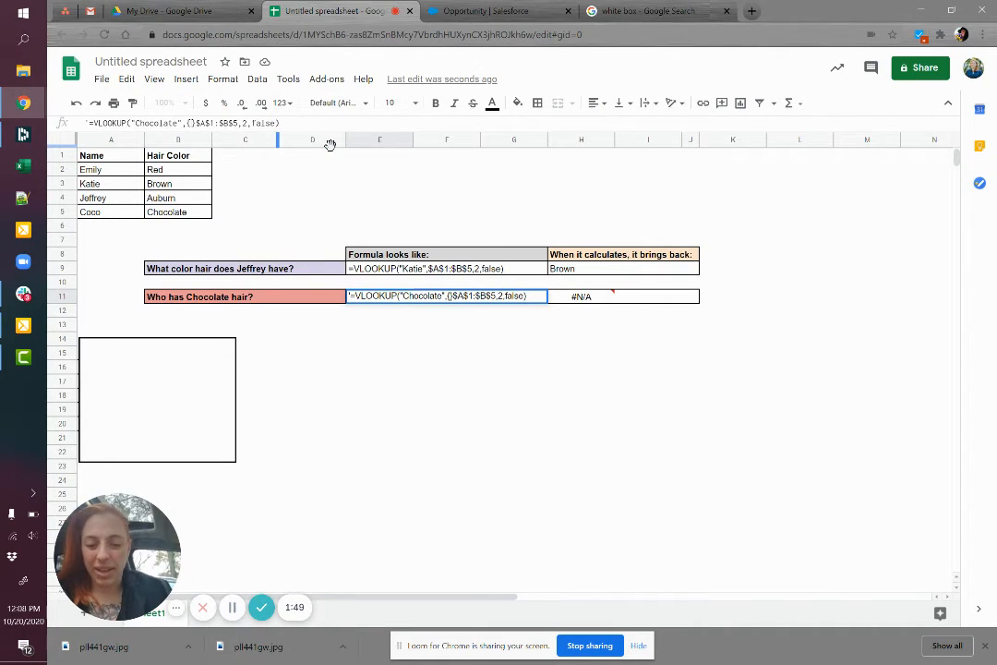
type("B:B")
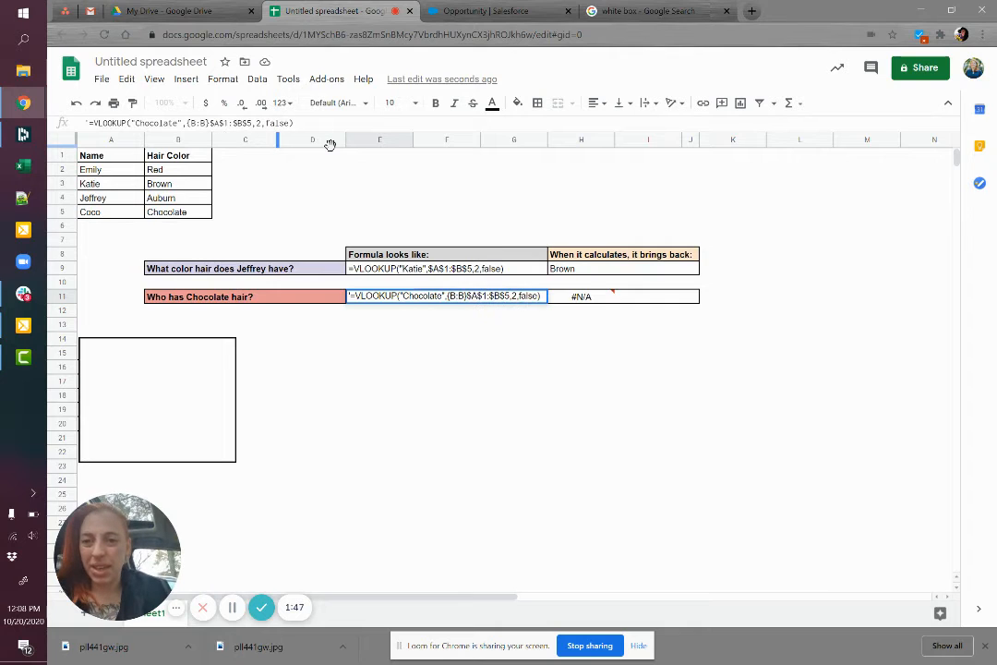
type(",A:A")
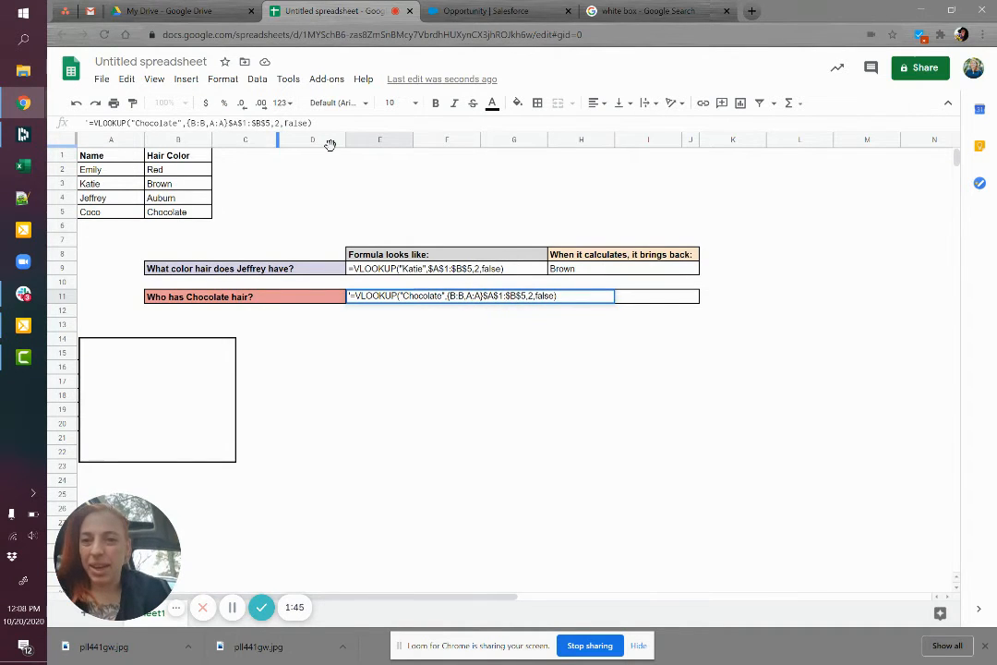
Step: Remove the old $A$1:$B$5 range from E11 so the text reads =VLOOKUP("Chocolate",{B:B,A:A},2,false)
key("shift+Right")
key("shift+Right")
key("shift+Right")
key("shift+Right")
key("shift+Right")
key("shift+Right")
key("shift+Right")
key("shift+Right")
key("shift+Right")
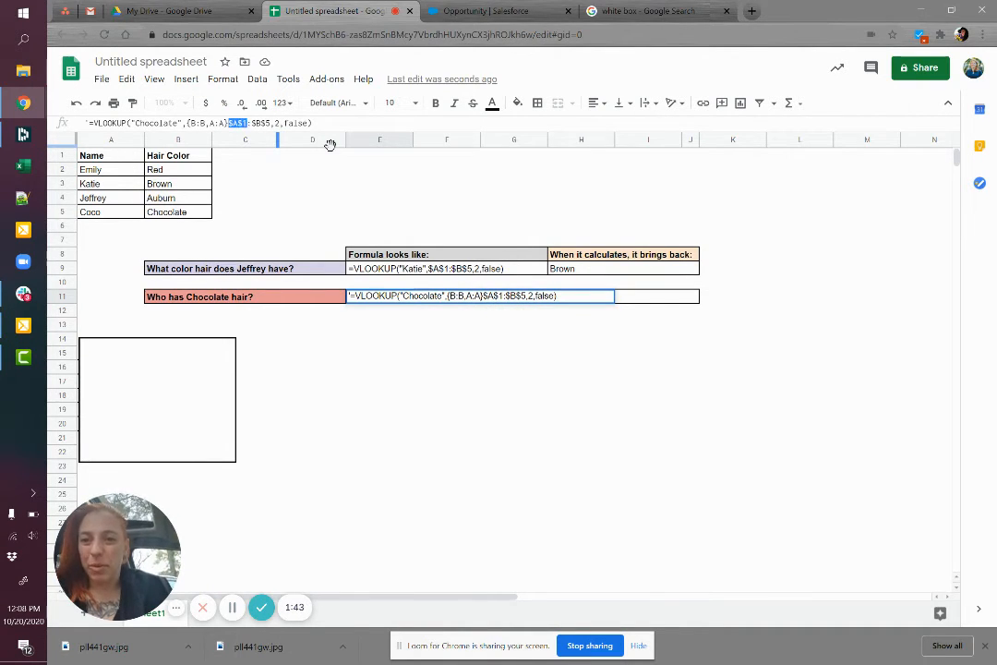
key("BackSpace")
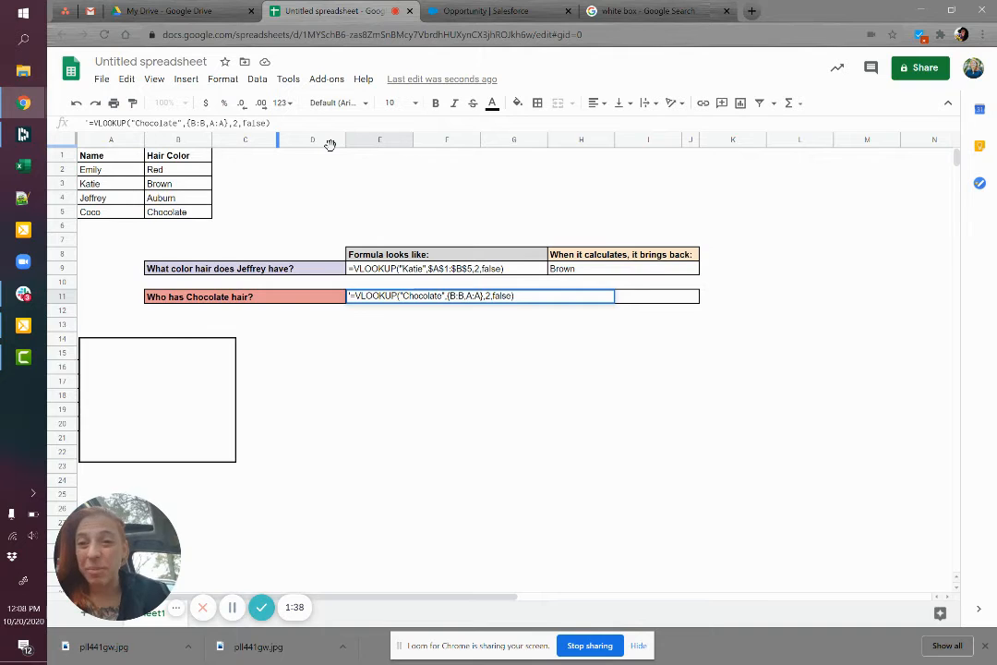
key("Return")
Step: Move the white box off the reversed table in A16:B20 to the empty area around columns D to F, starting near row 18
left_click_drag(123, 382, 378, 432)
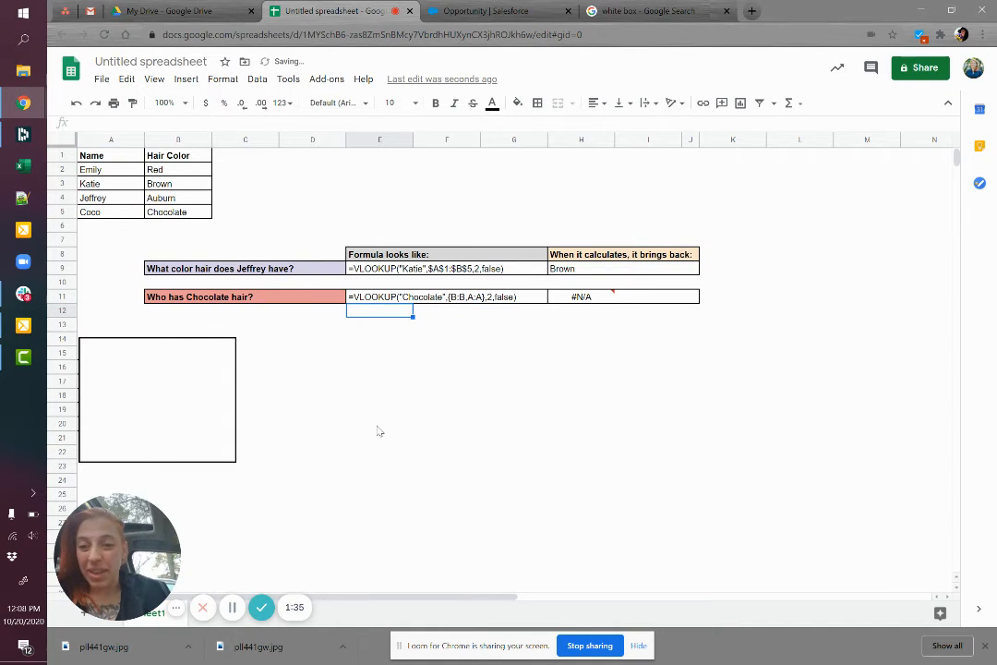
left_click_drag(129, 367, 194, 405)
left_click(152, 372)
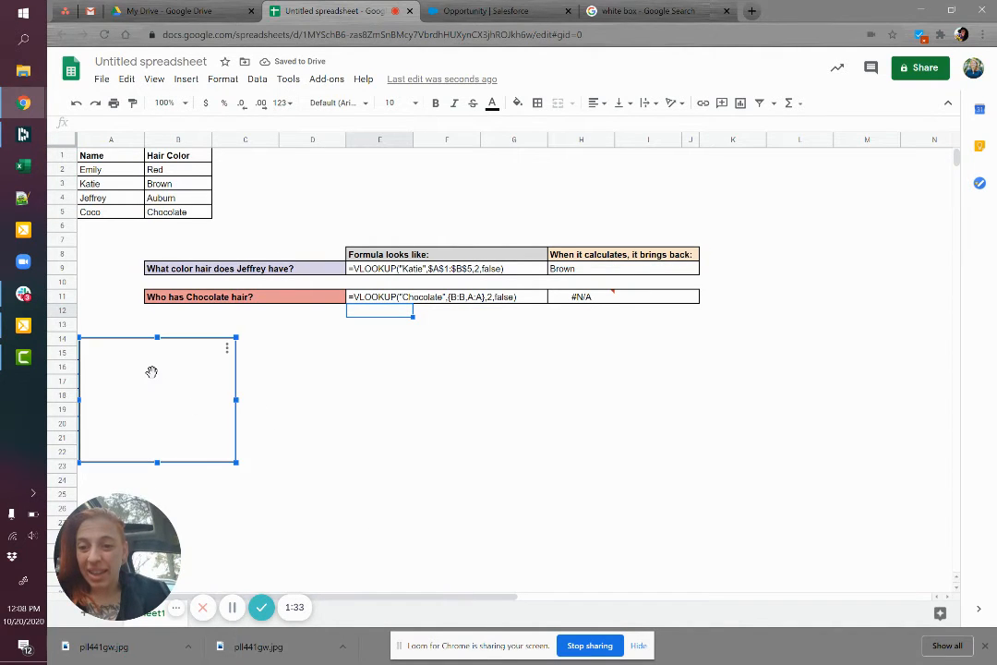
left_click_drag(152, 372, 384, 431)
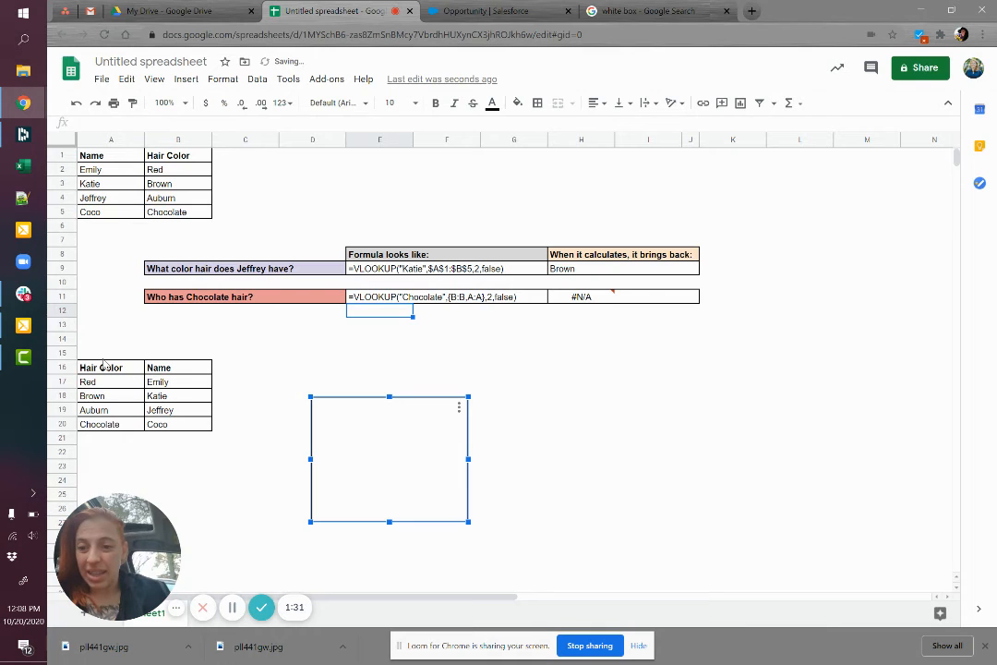
Step: Examine the Hair Color and Name columns of the reversed table in A16:B20 and the formula in H11
left_click_drag(105, 365, 113, 430)
left_click_drag(172, 368, 173, 425)
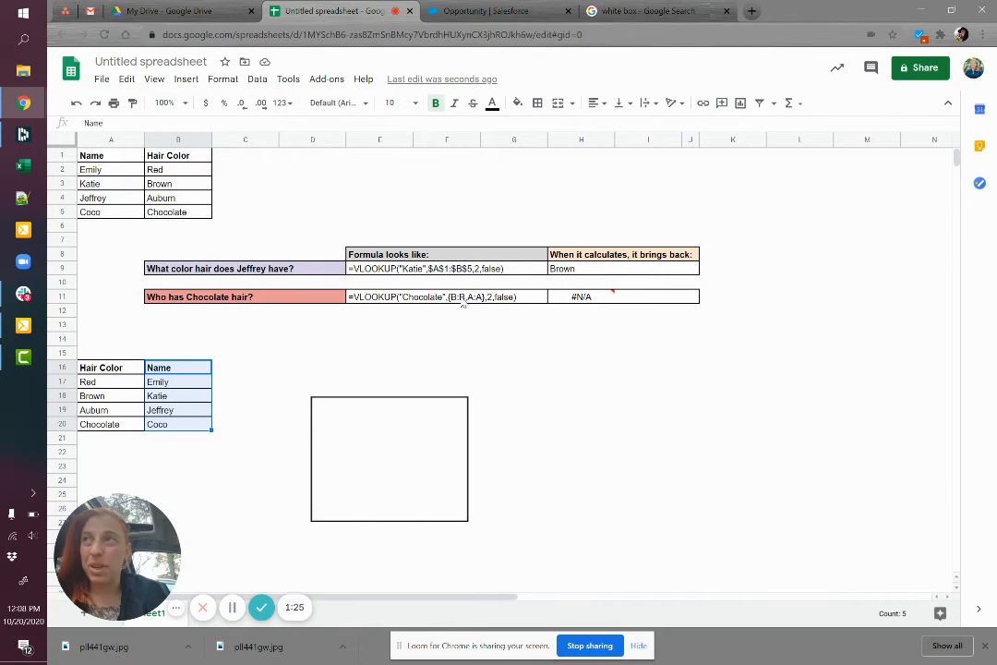
left_click(574, 296)
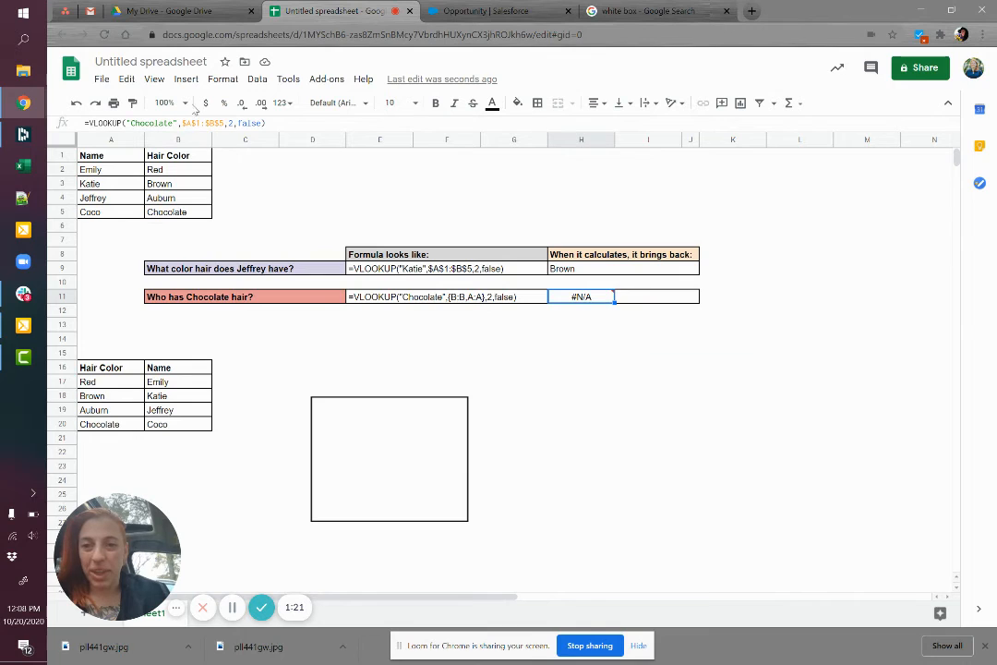
Step: Copy the array {B:B,A:A} from the VLOOKUP text in E11
left_click(404, 297)
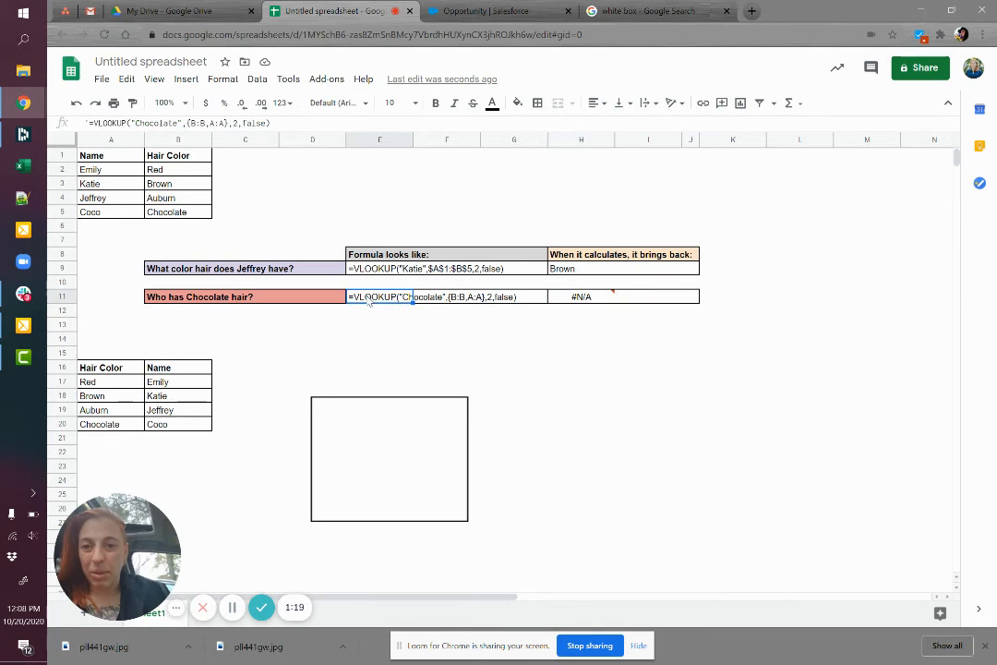
left_click(227, 122)
key("shift+Left")
key("shift+Left")
key("shift+Left")
key("shift+Left")
key("shift+Left")
key("shift+Left")
key("shift+Left")
key("shift+Left")
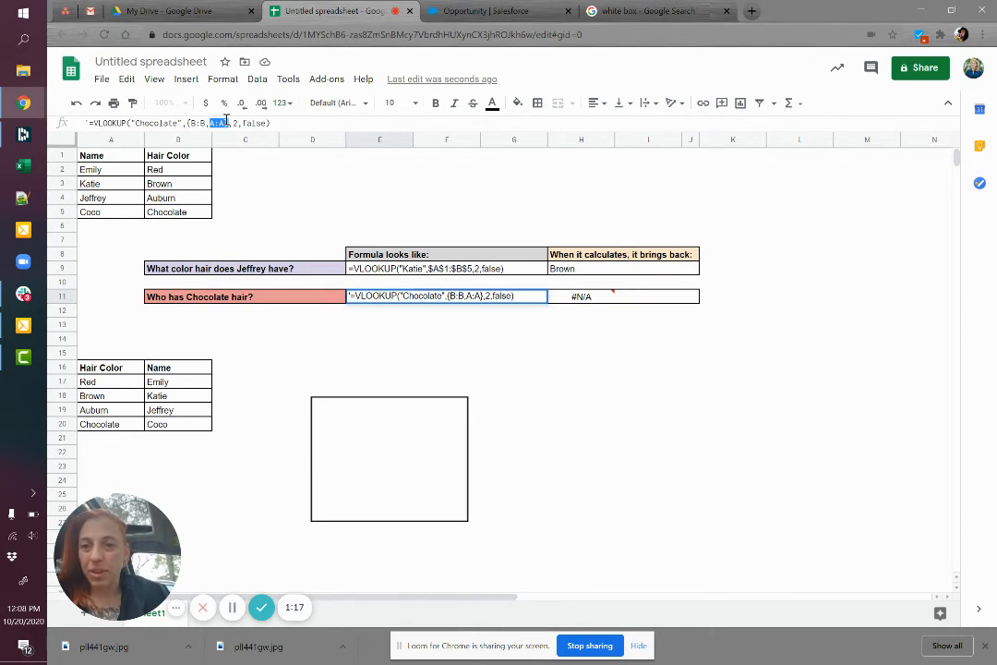
key("Return")
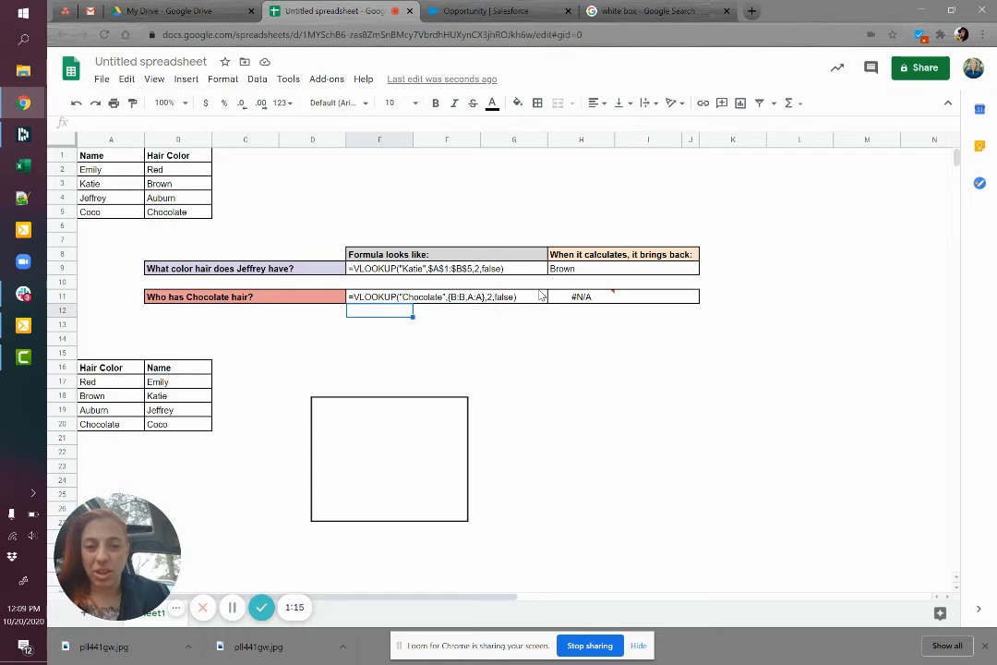
Step: Replace the range $A$1:$B$5 in H11's VLOOKUP formula with the array {B:B,A:A}
left_click(540, 287)
left_click(570, 297)
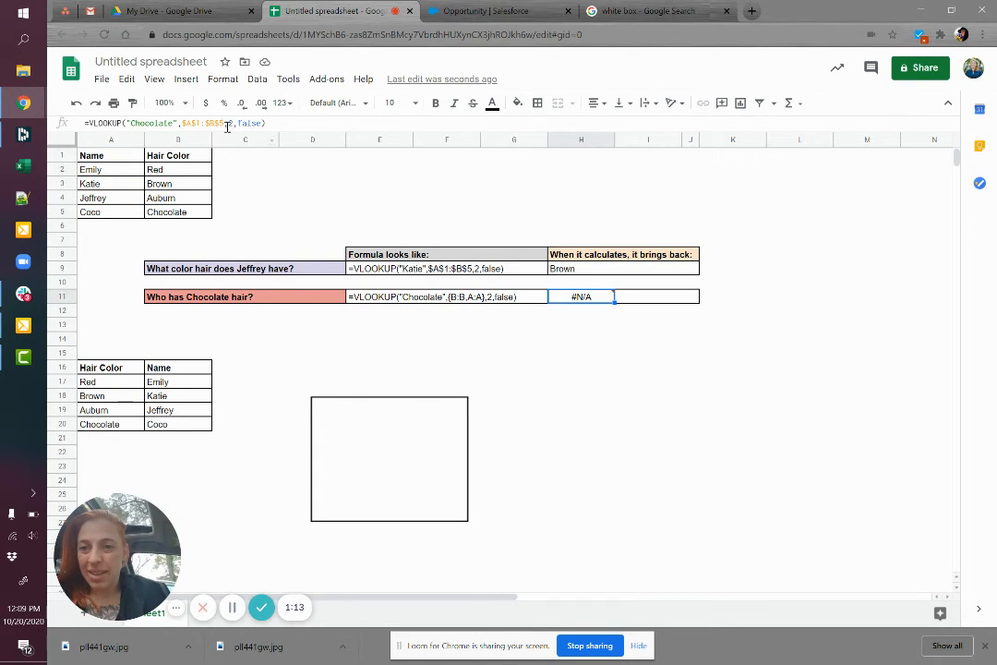
double_click(226, 122)
key("shift+Left")
key("shift+Left")
key("shift+Left")
key("shift+Left")
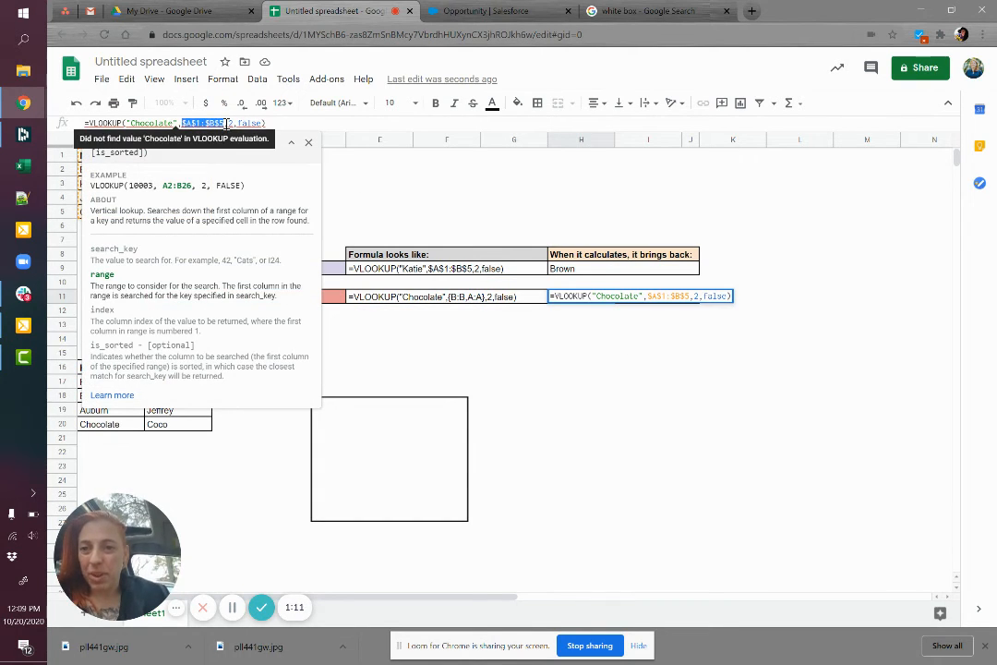
type("{B:B,A:A}")
key("Return")
key("Up")
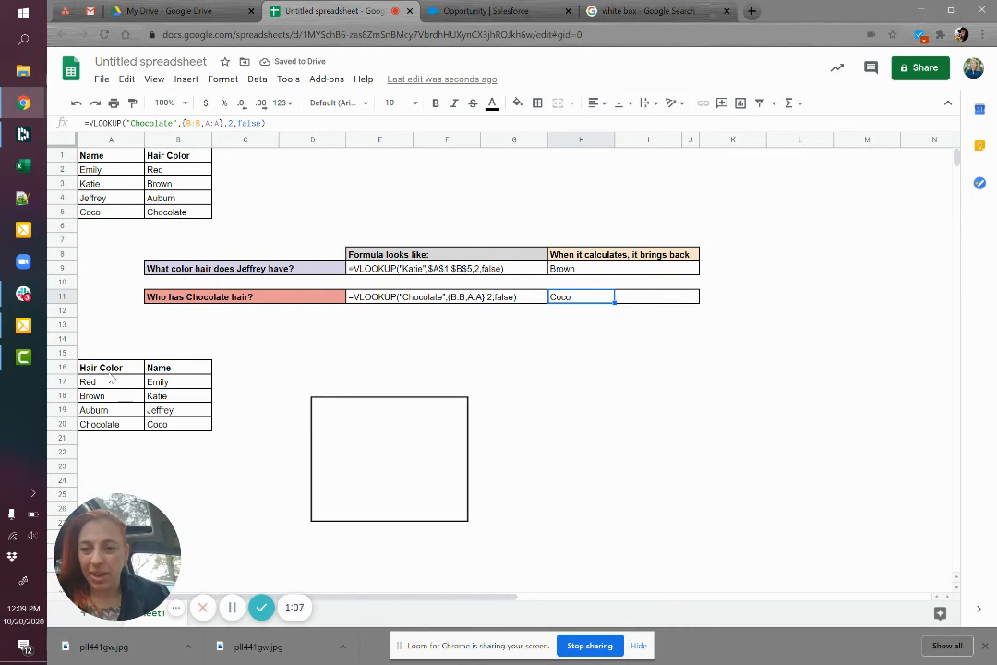
Step: Compare the Chocolate entry in the reversed table A16:B20 with the result in H11
left_click_drag(92, 382, 111, 422)
left_click(157, 424)
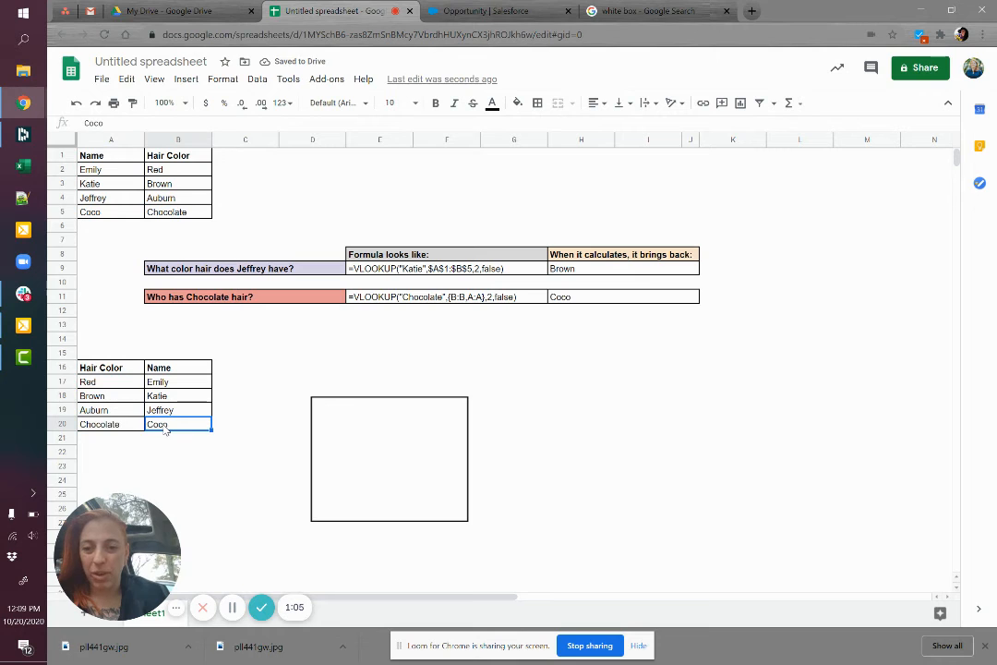
left_click(551, 299)
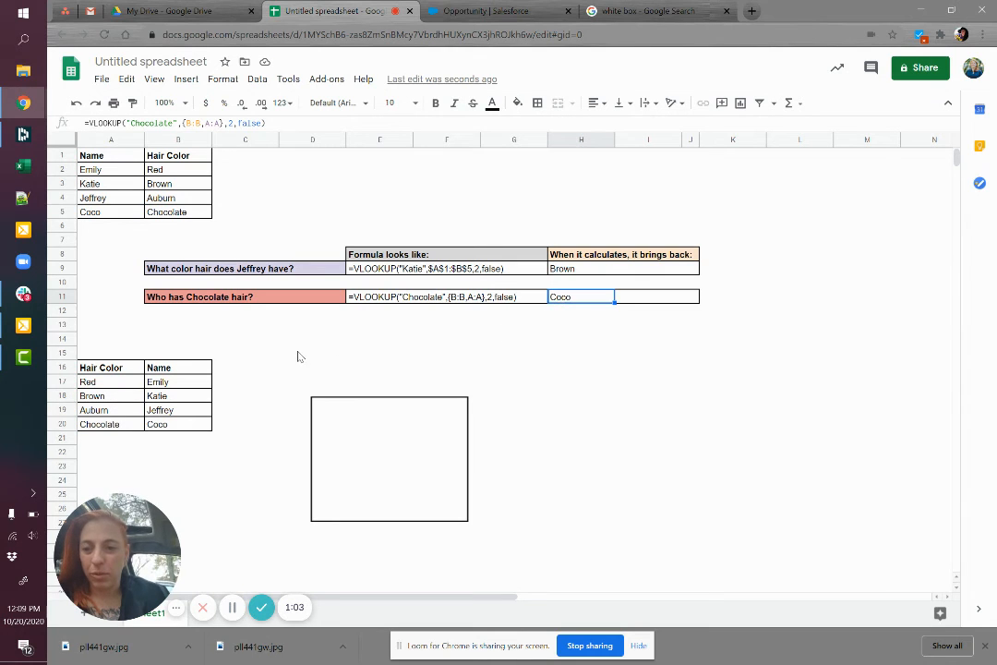
Step: Set the search key in H11's VLOOKUP formula to "Auburn"
double_click(171, 123)
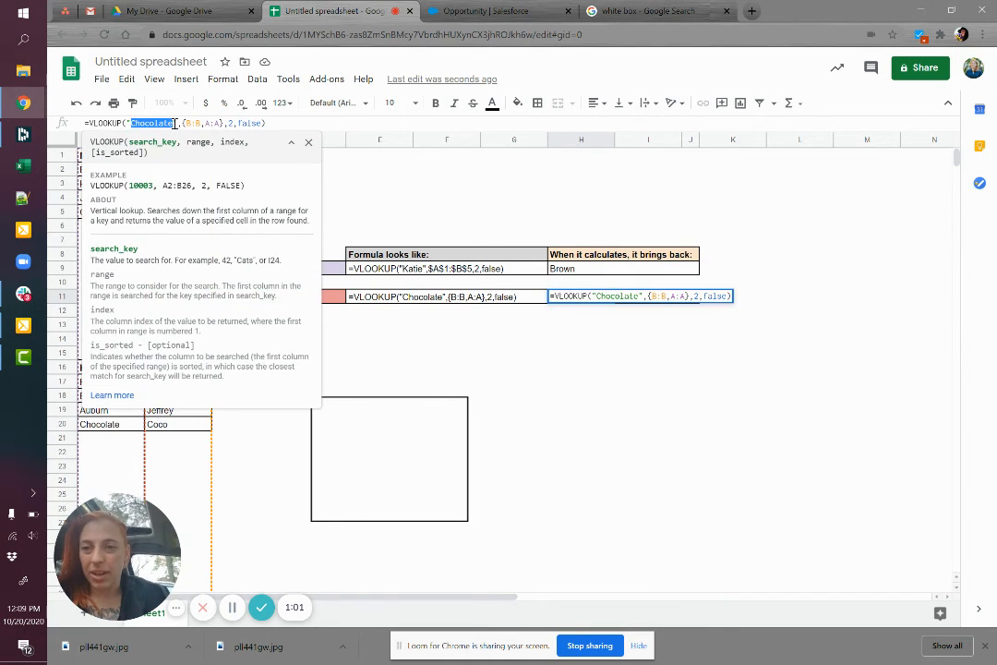
type("Auburn")
key("Return")
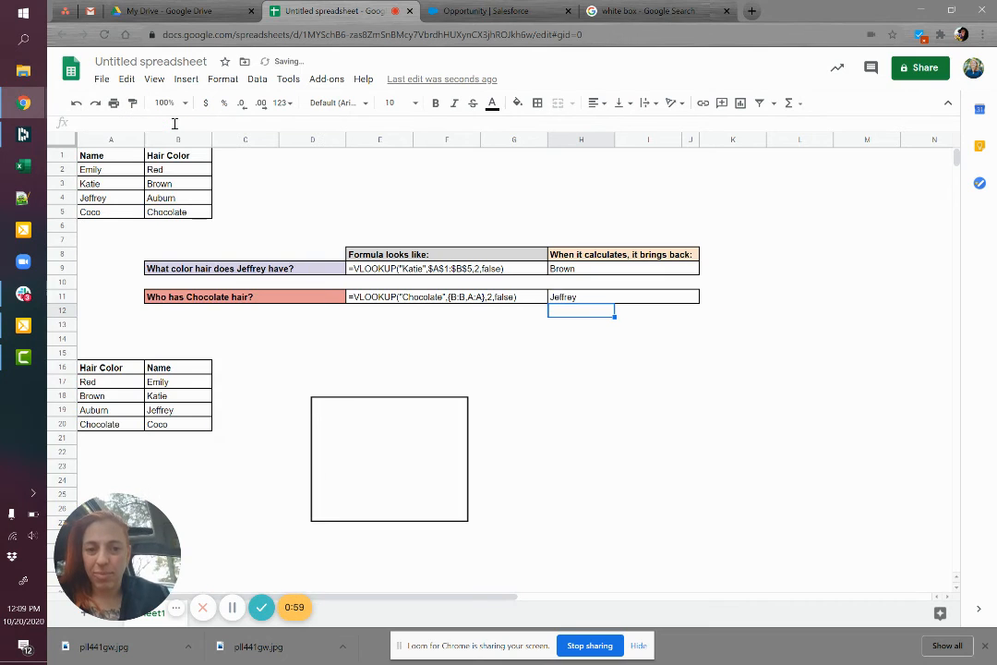
Step: Set the search key in H11's VLOOKUP formula back to "Chocolate"
key("Up")
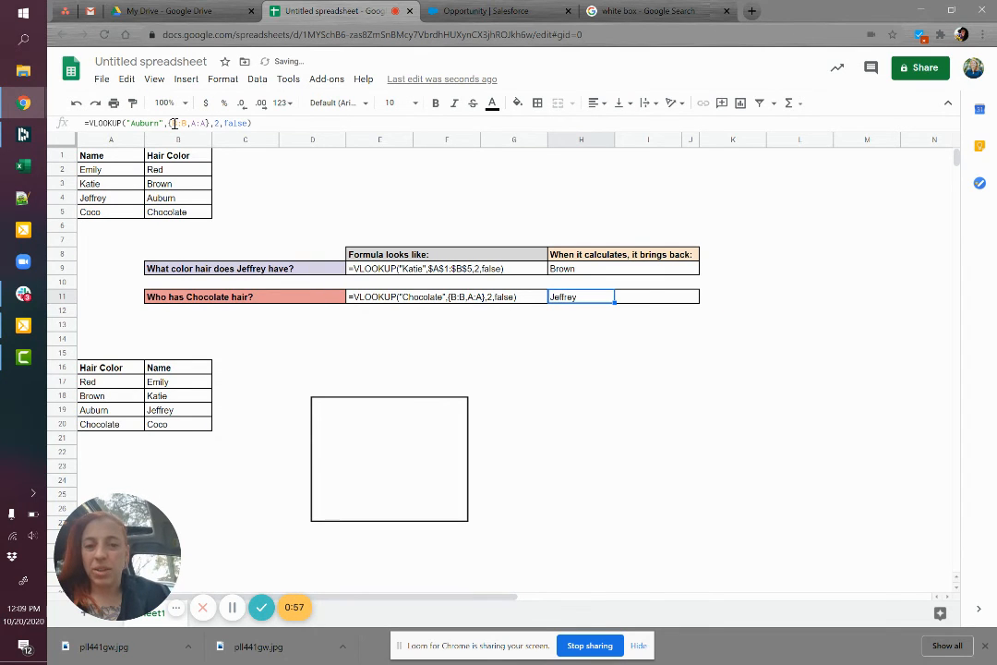
double_click(173, 123)
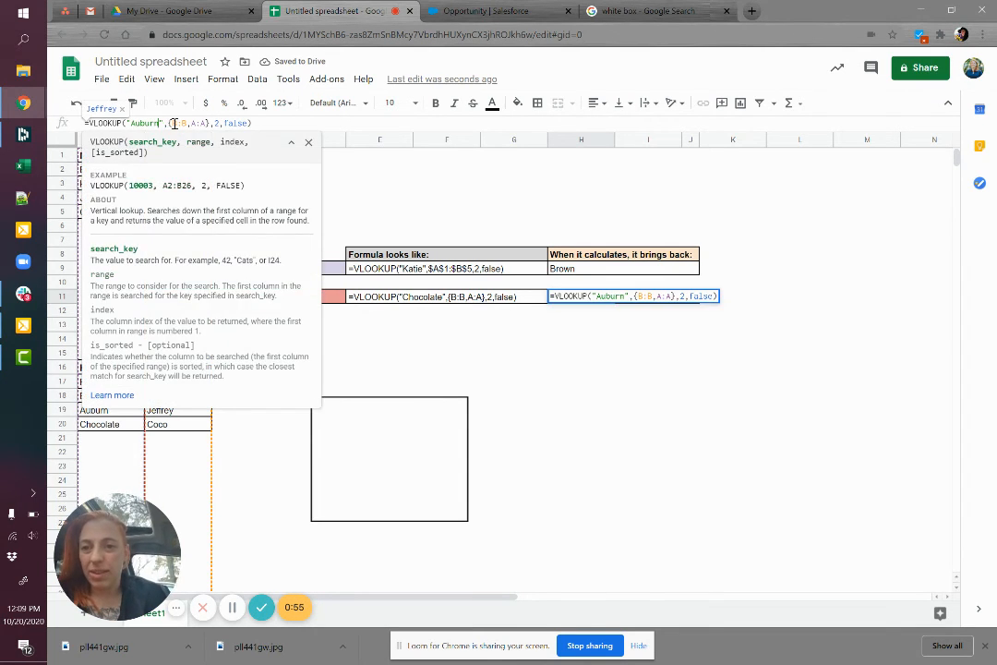
type("Chocolate")
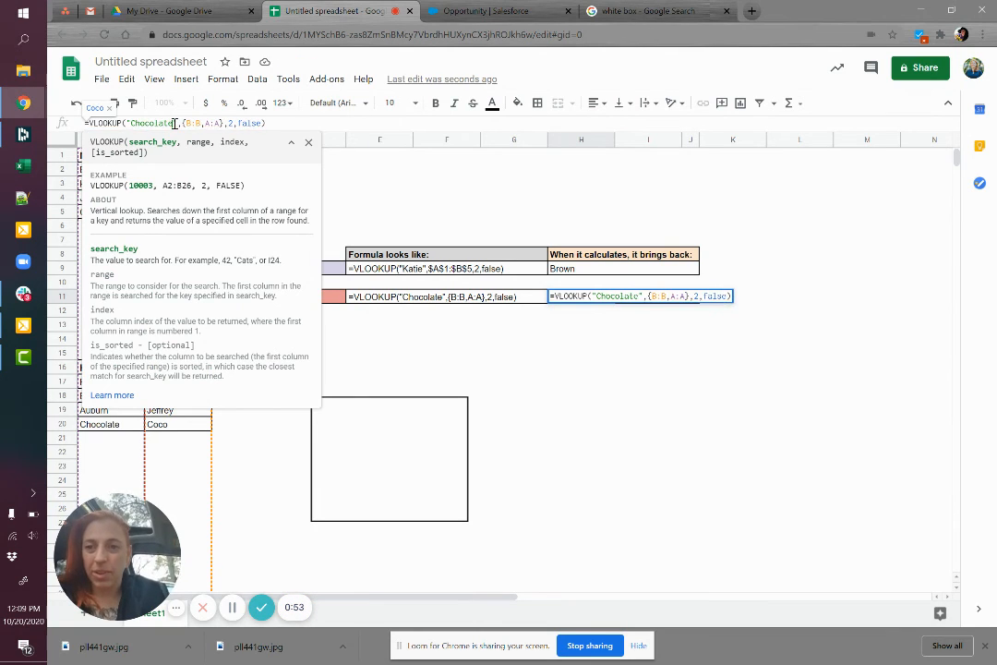
key("Return")
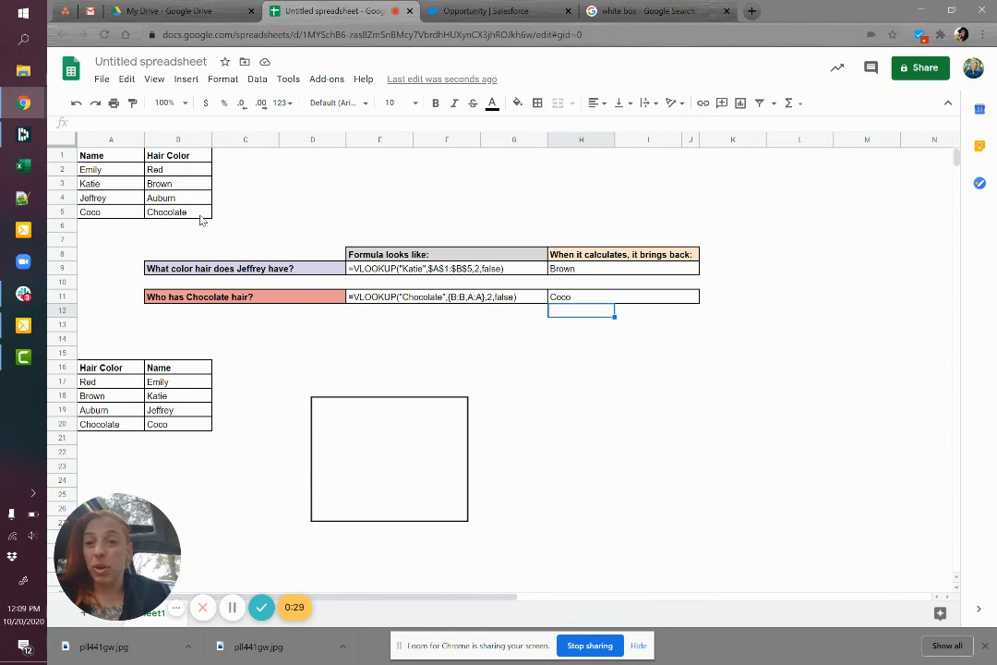
Step: Highlight the entries in A3:B5 of the original name and hair color table
left_click_drag(201, 215, 107, 175)
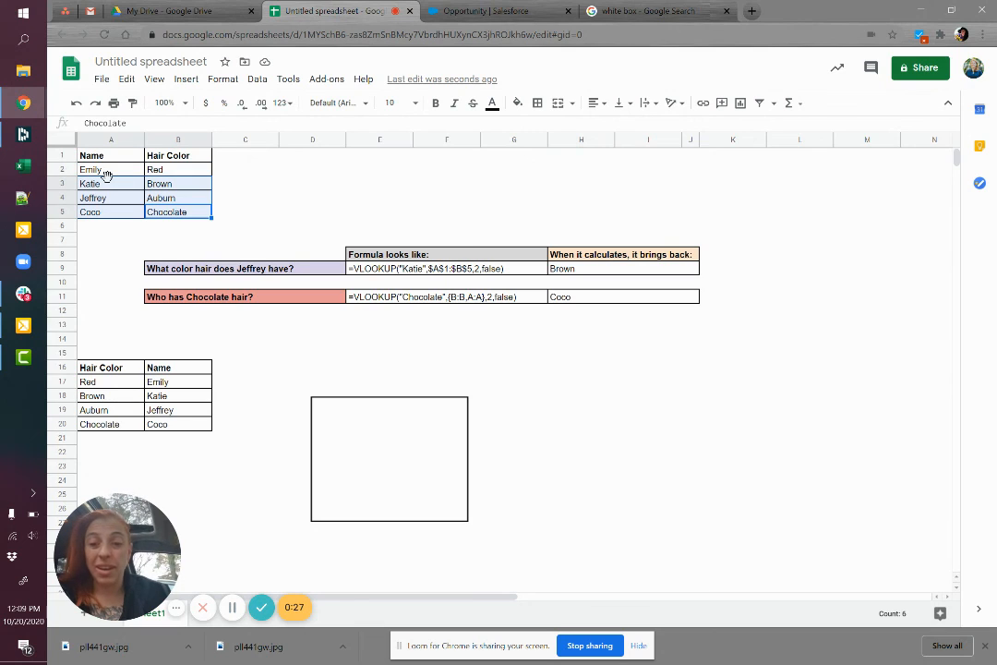